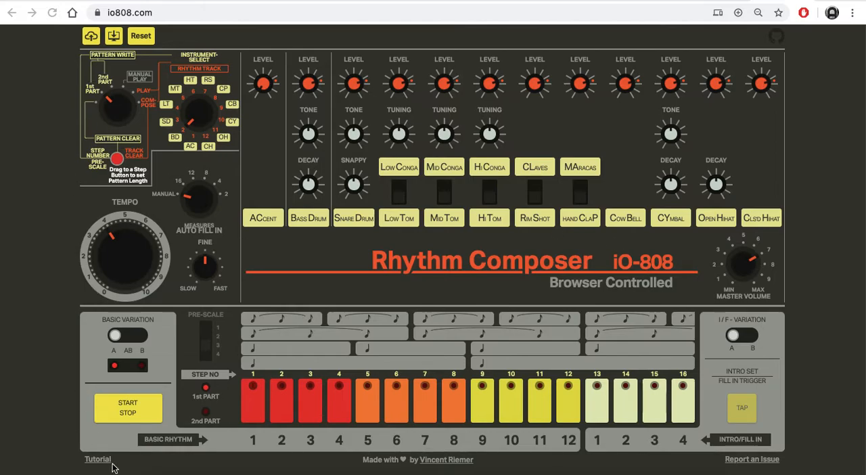
Step: Start the sequencer with bass drum hits on steps 1, 5, 11 and 15, and set the master volume to about 5
{"action": "left_click", "coordinate": [127, 408]}
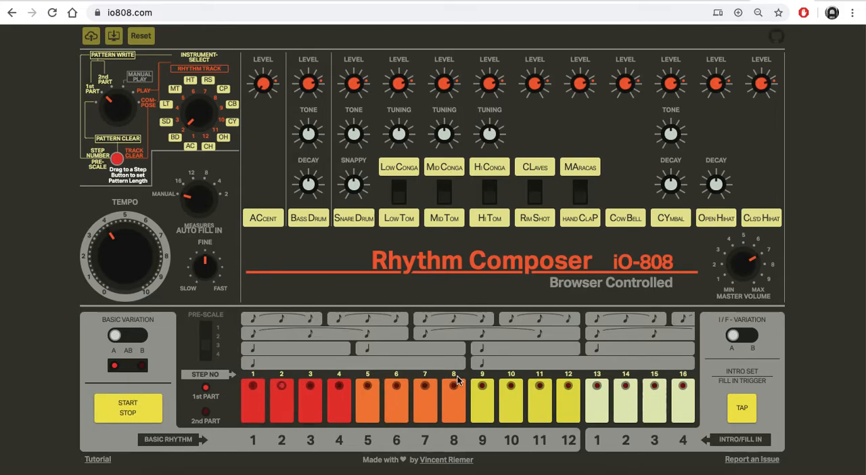
{"action": "left_click", "coordinate": [250, 389]}
{"action": "key", "text": "XF86AudioRaiseVolume"}
{"action": "left_click", "coordinate": [654, 394]}
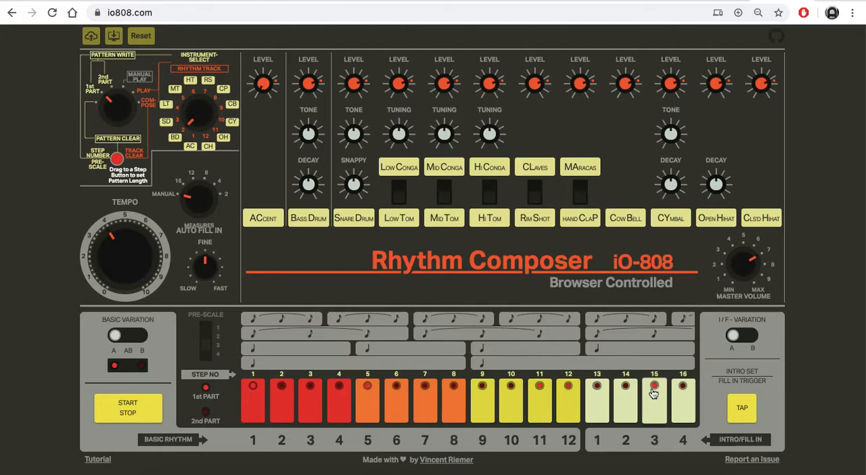
{"action": "left_click_drag", "start_coordinate": [738, 262], "coordinate": [738, 258]}
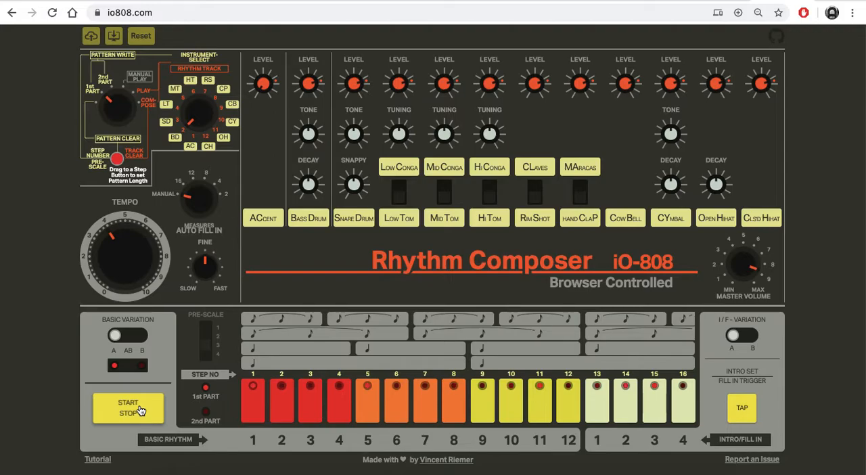
{"action": "left_click_drag", "start_coordinate": [753, 266], "coordinate": [741, 277]}
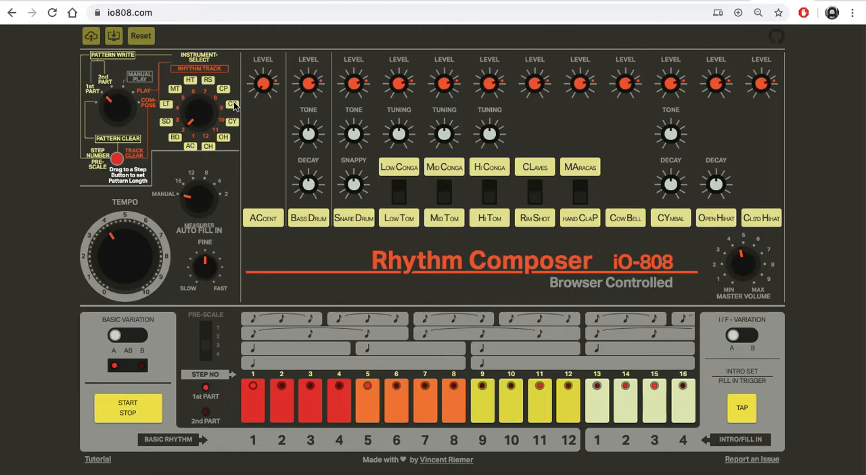
Step: Select the cow bell and add hits on several even-numbered steps, including step 4
{"action": "left_click_drag", "start_coordinate": [193, 122], "coordinate": [196, 83]}
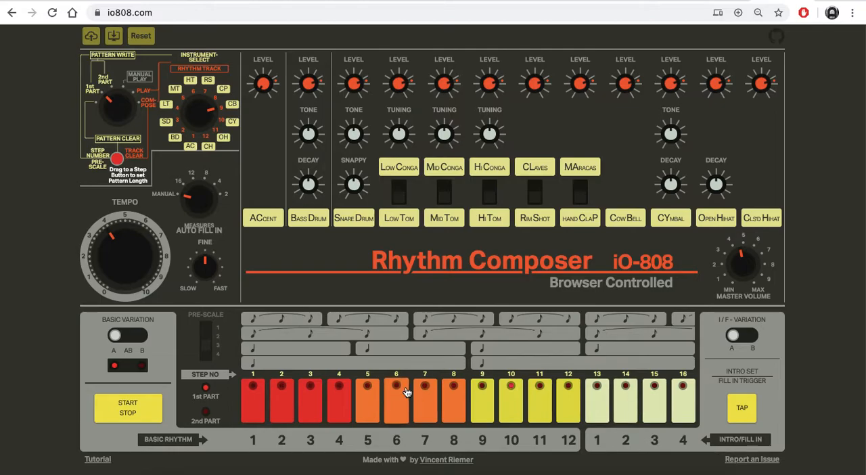
{"action": "left_click", "coordinate": [333, 403]}
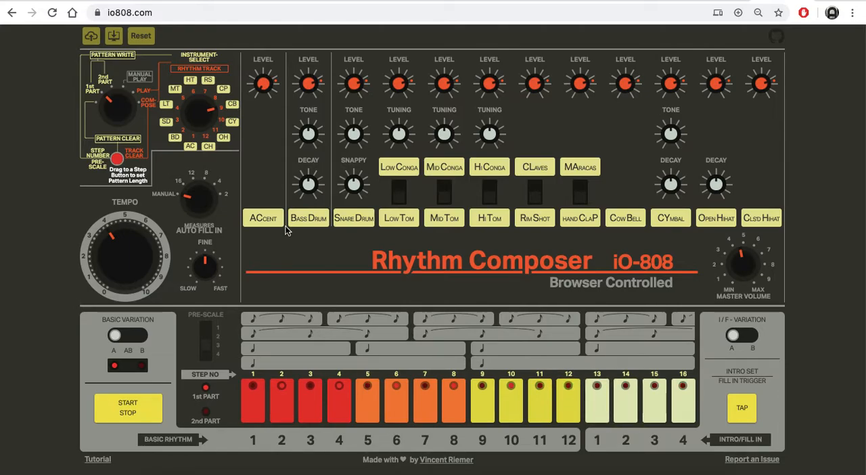
Step: Reset the stopped sequencer and start it with bass drum hits on steps 1, 5, 9 and 13
{"action": "left_click", "coordinate": [135, 413]}
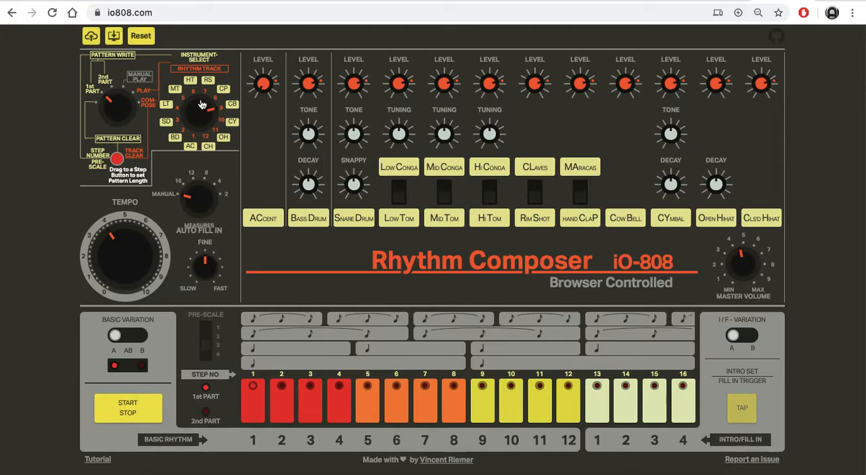
{"action": "left_click", "coordinate": [142, 37]}
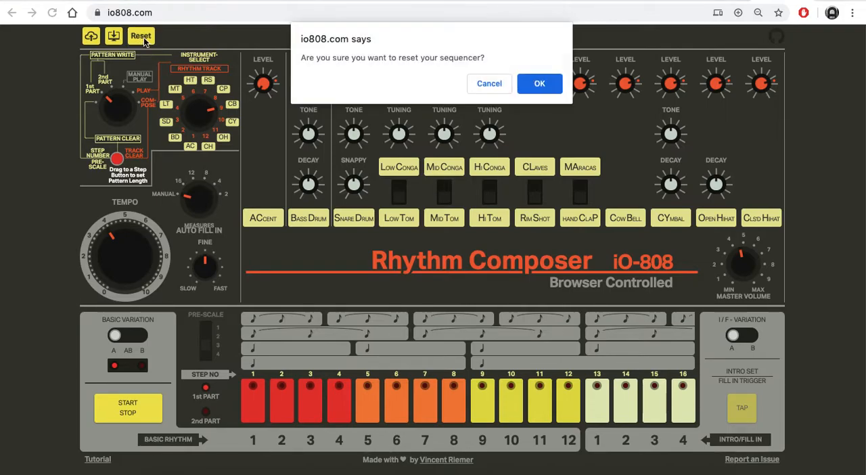
{"action": "left_click", "coordinate": [536, 84]}
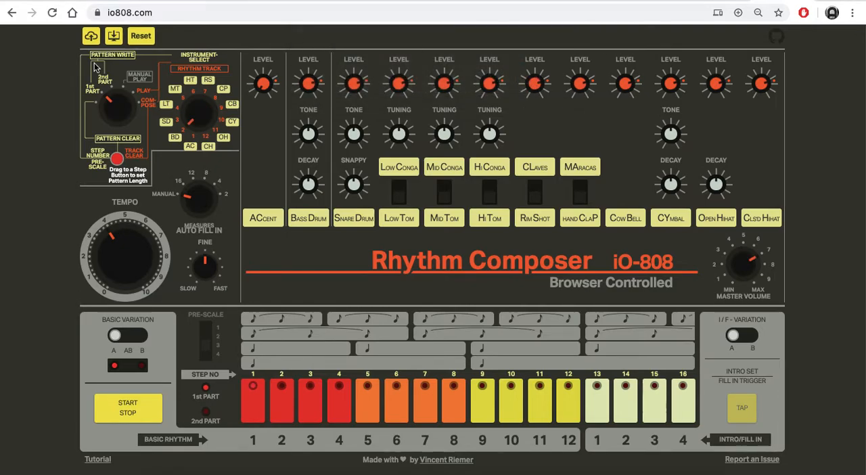
{"action": "left_click", "coordinate": [128, 402]}
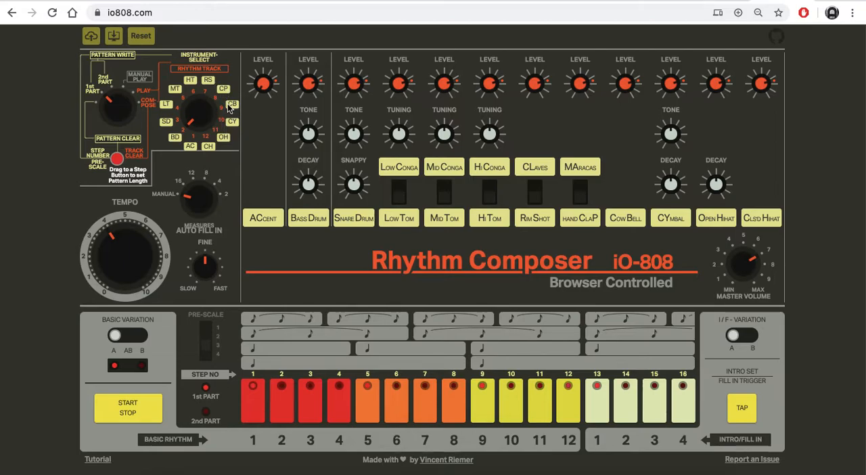
Step: Select the cow bell, try hits on steps 2 and 4, and add one on step 3
{"action": "left_click_drag", "start_coordinate": [190, 124], "coordinate": [207, 92]}
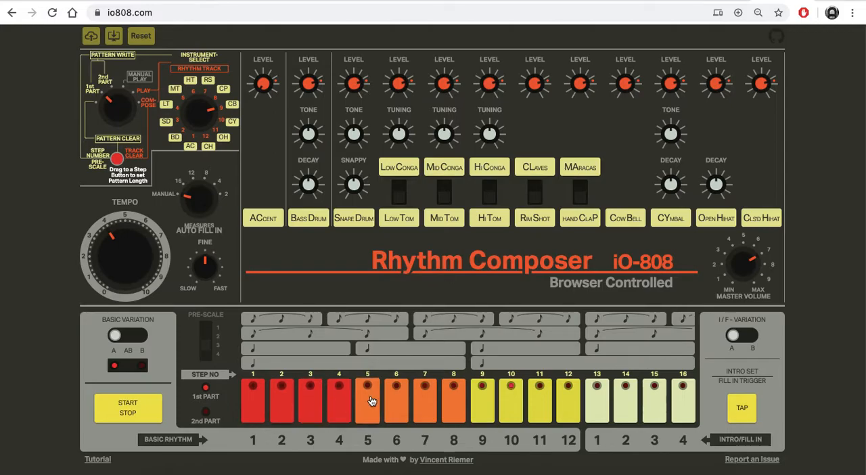
{"action": "left_click", "coordinate": [342, 398]}
{"action": "left_click", "coordinate": [344, 398]}
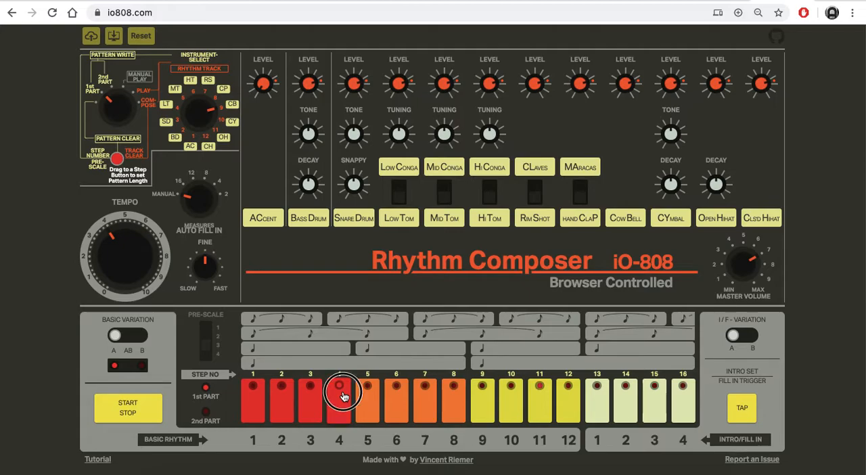
{"action": "left_click", "coordinate": [282, 397]}
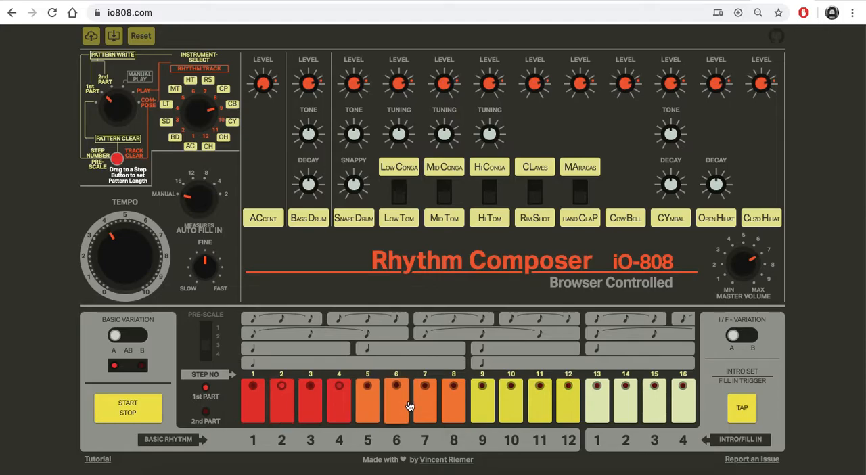
{"action": "left_click", "coordinate": [284, 399]}
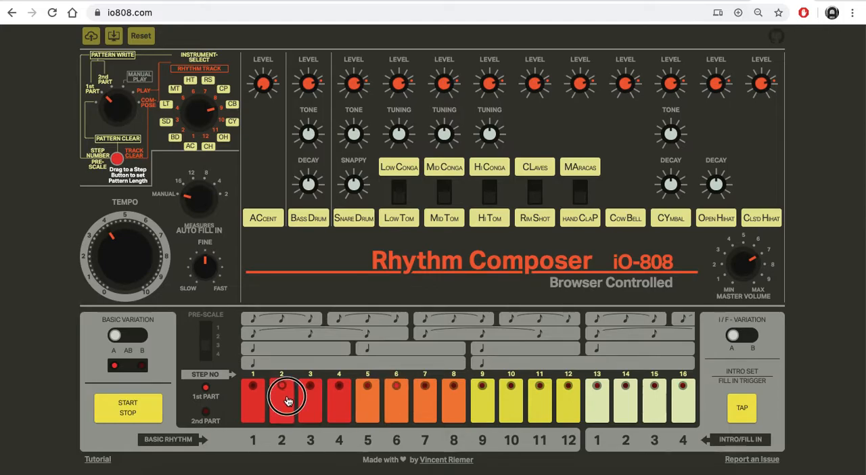
{"action": "left_click", "coordinate": [307, 398]}
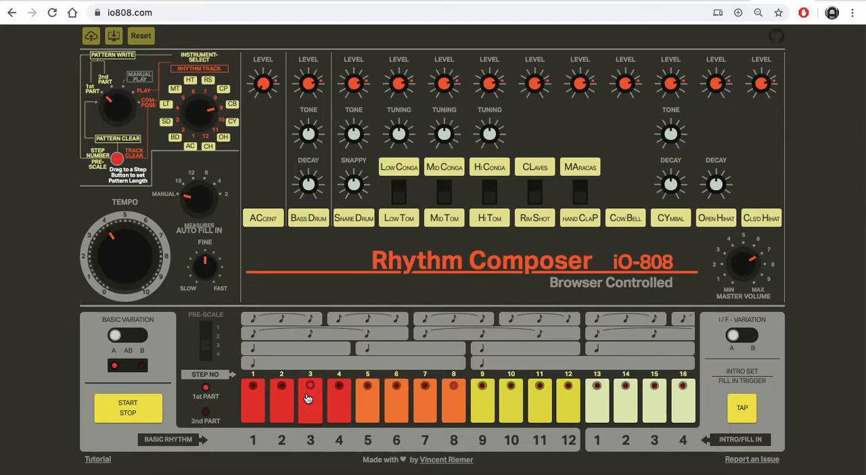
{"action": "left_click", "coordinate": [311, 396]}
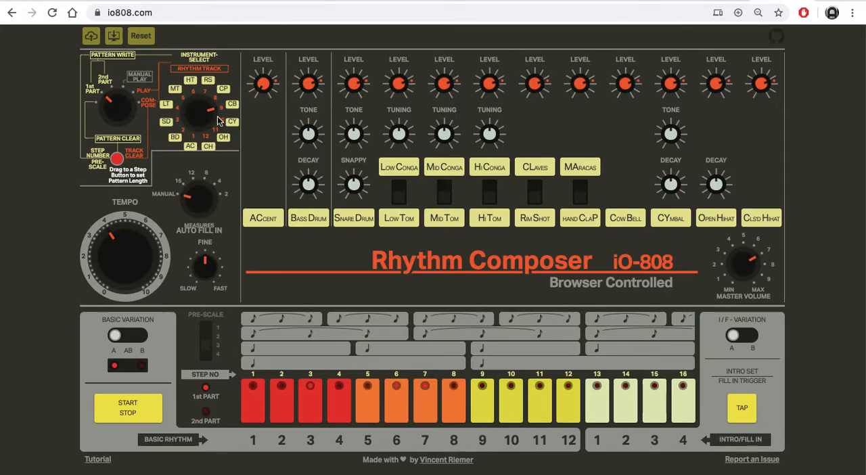
Step: Adjust the instrument selection and toggle hits on steps 9, 10 and 11
{"action": "left_click_drag", "start_coordinate": [214, 111], "coordinate": [215, 107]}
{"action": "left_click", "coordinate": [481, 397]}
{"action": "left_click", "coordinate": [506, 398]}
{"action": "left_click", "coordinate": [546, 401]}
Step: Switch the instrument selection to the hi tom and toggle hits across steps 1 to 4
{"action": "left_click_drag", "start_coordinate": [210, 123], "coordinate": [210, 135]}
{"action": "left_click", "coordinate": [249, 404]}
{"action": "left_click", "coordinate": [274, 400]}
{"action": "left_click", "coordinate": [316, 399]}
{"action": "left_click", "coordinate": [343, 400]}
{"action": "left_click", "coordinate": [257, 399]}
{"action": "left_click", "coordinate": [288, 404]}
{"action": "left_click", "coordinate": [317, 402]}
{"action": "left_click", "coordinate": [338, 402]}
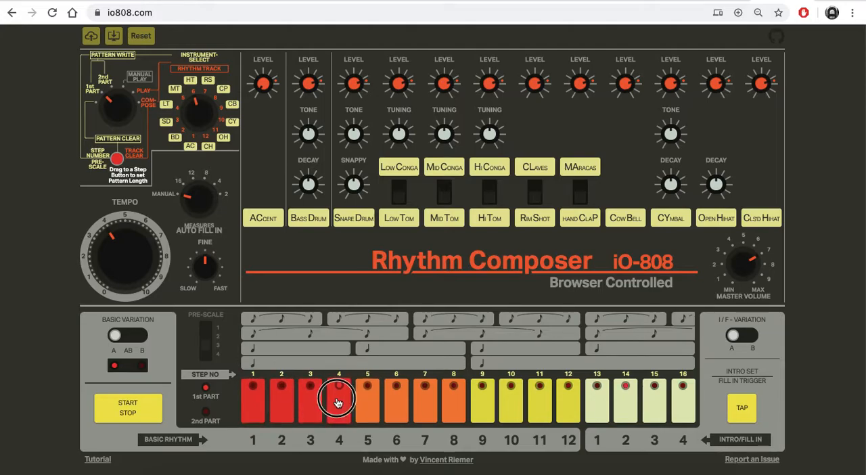
Step: Try hi tom hits on steps 4, 8, 12 and 16 and remove them again
{"action": "left_click", "coordinate": [338, 403]}
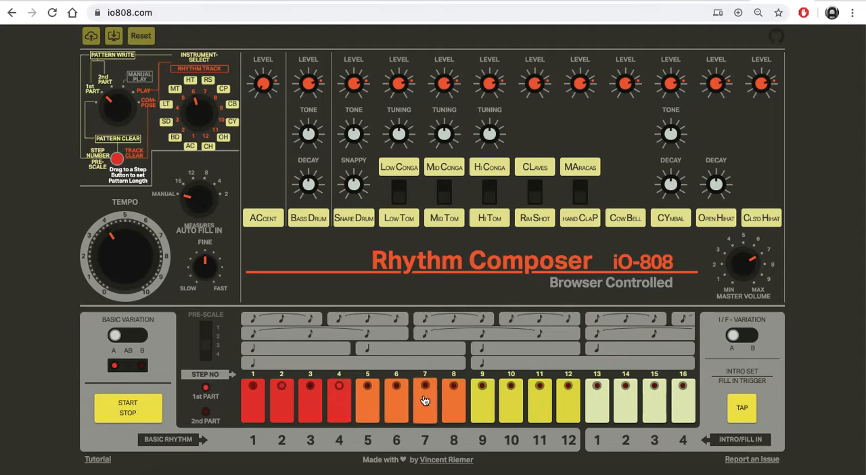
{"action": "left_click", "coordinate": [574, 393]}
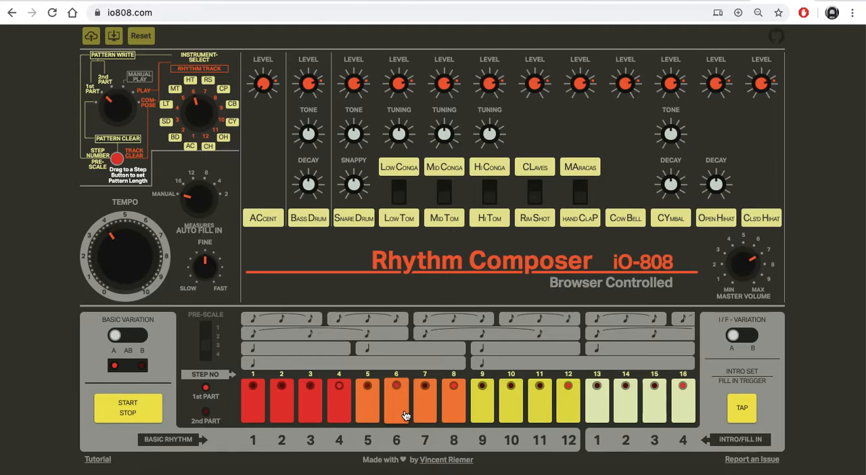
{"action": "left_click", "coordinate": [572, 396]}
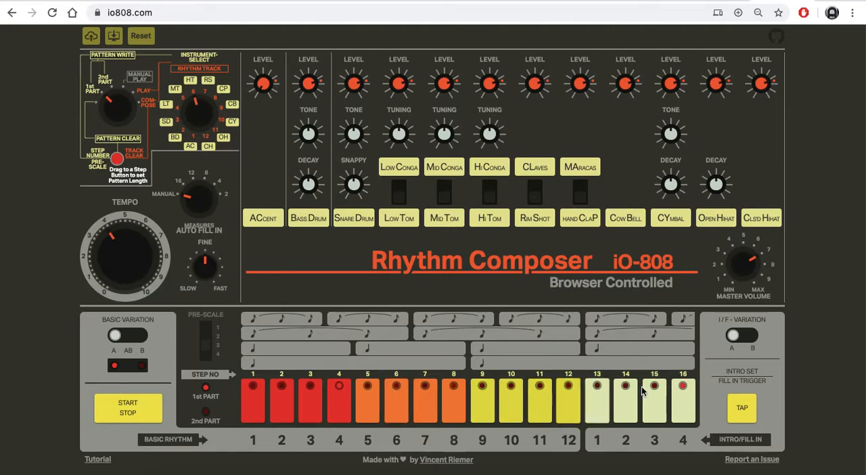
{"action": "left_click", "coordinate": [682, 395]}
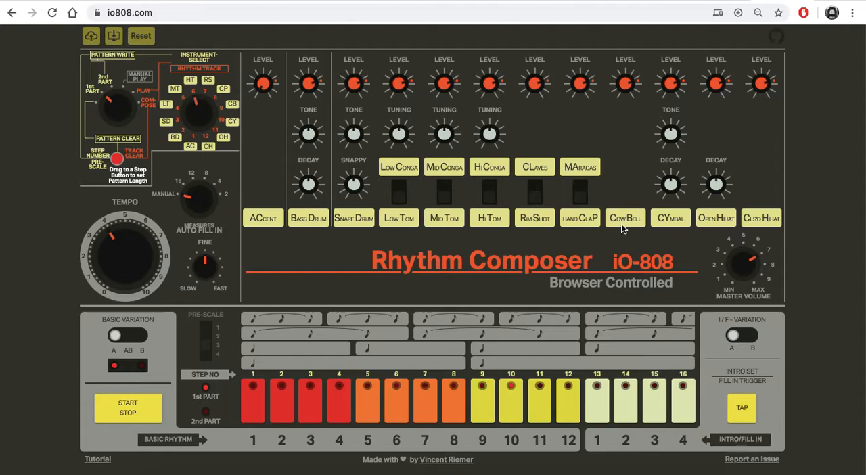
Step: Lower the cow bell's level
{"action": "left_click_drag", "start_coordinate": [628, 84], "coordinate": [628, 123]}
{"action": "left_click_drag", "start_coordinate": [622, 83], "coordinate": [623, 85]}
Step: Slow the tempo to about 2 on the dial
{"action": "left_click_drag", "start_coordinate": [113, 237], "coordinate": [107, 254]}
{"action": "left_click_drag", "start_coordinate": [98, 267], "coordinate": [97, 261]}
{"action": "left_click_drag", "start_coordinate": [98, 253], "coordinate": [115, 200]}
{"action": "left_click_drag", "start_coordinate": [139, 284], "coordinate": [136, 324]}
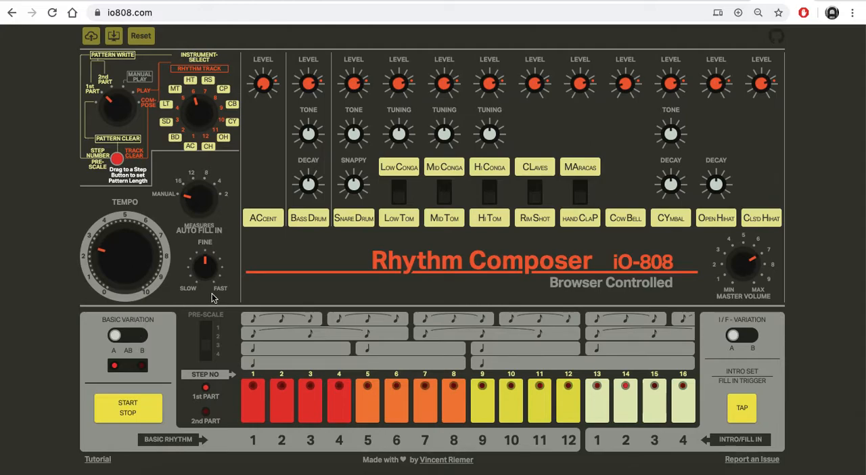
{"action": "left_click_drag", "start_coordinate": [100, 254], "coordinate": [101, 258]}
Step: Select the closed hi-hat and place hits on all 16 steps of the pattern
{"action": "left_click_drag", "start_coordinate": [198, 101], "coordinate": [207, 67]}
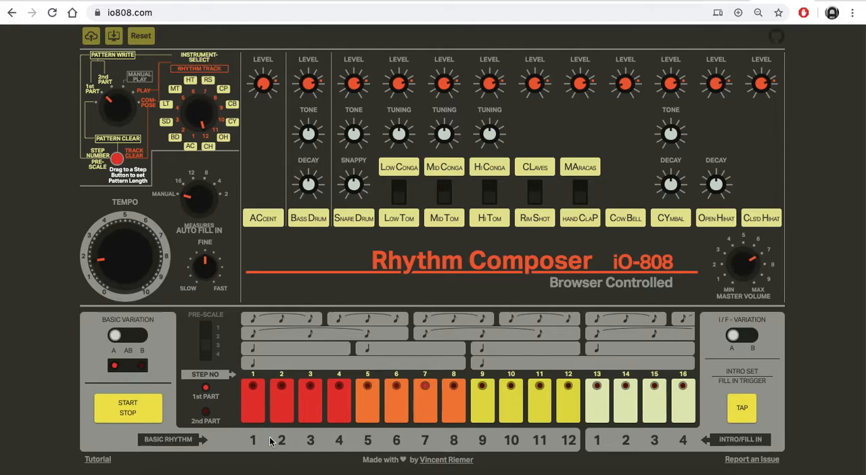
{"action": "left_click", "coordinate": [252, 392]}
{"action": "left_click", "coordinate": [278, 391]}
{"action": "left_click", "coordinate": [320, 391]}
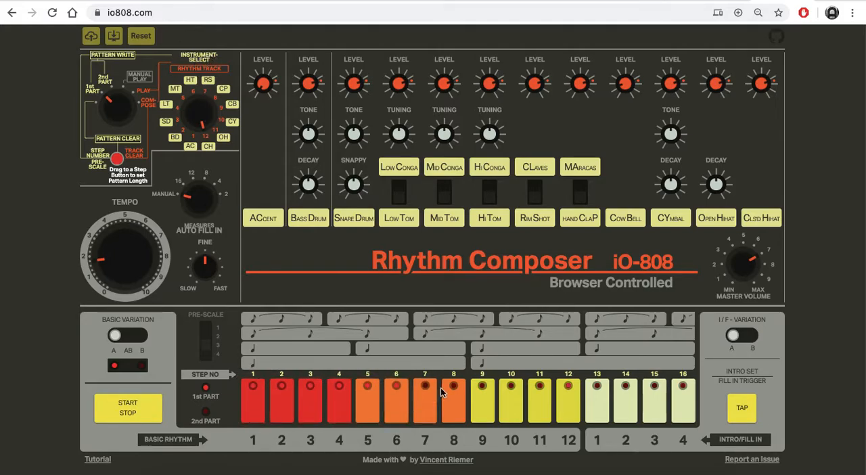
{"action": "left_click", "coordinate": [477, 398]}
{"action": "left_click", "coordinate": [511, 398]}
{"action": "left_click", "coordinate": [540, 398]}
{"action": "left_click", "coordinate": [568, 398]}
{"action": "left_click", "coordinate": [600, 399]}
{"action": "left_click", "coordinate": [631, 399]}
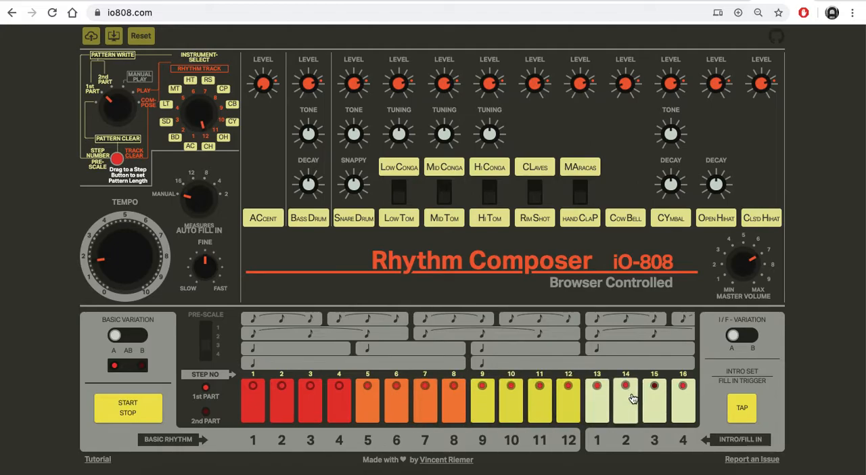
{"action": "left_click", "coordinate": [676, 396]}
{"action": "left_click", "coordinate": [655, 397]}
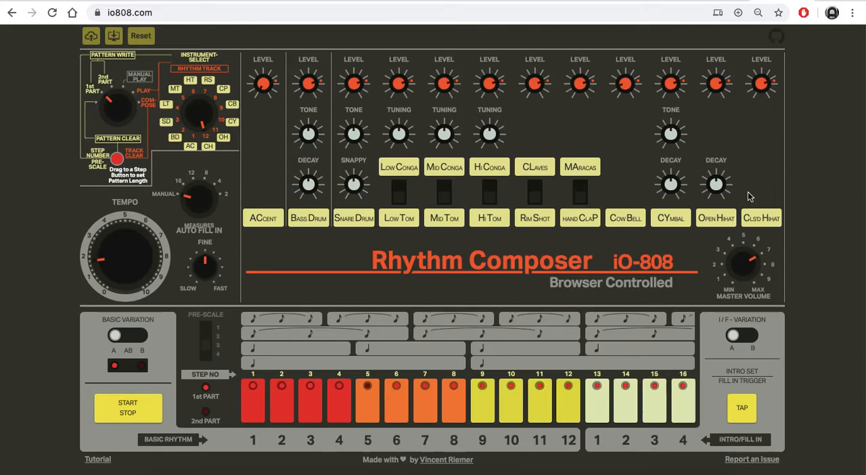
Step: Lower the closed hi-hat's level and raise the tempo to about 3 on the dial
{"action": "left_click_drag", "start_coordinate": [764, 89], "coordinate": [762, 111]}
{"action": "key", "text": "XF86AudioRaiseVolume"}
{"action": "left_click_drag", "start_coordinate": [103, 270], "coordinate": [100, 260]}
Step: Set the basic variation to B and program snare drum hits on steps 2, 6, 10 and 14
{"action": "left_click", "coordinate": [130, 339]}
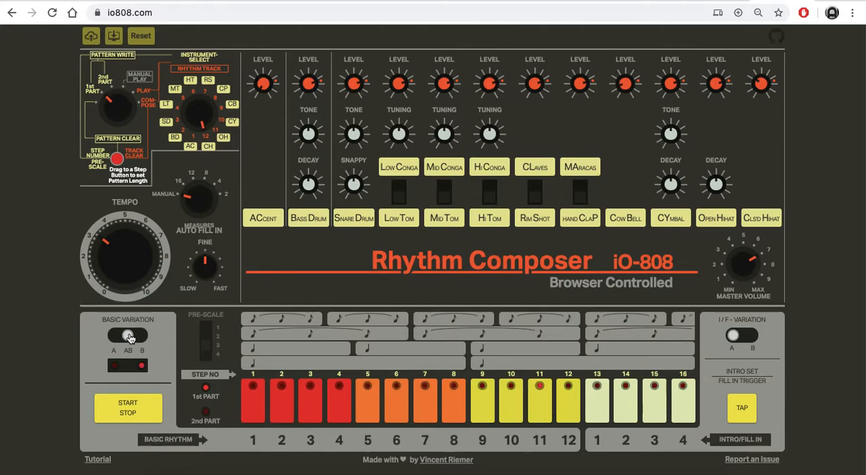
{"action": "left_click", "coordinate": [140, 343]}
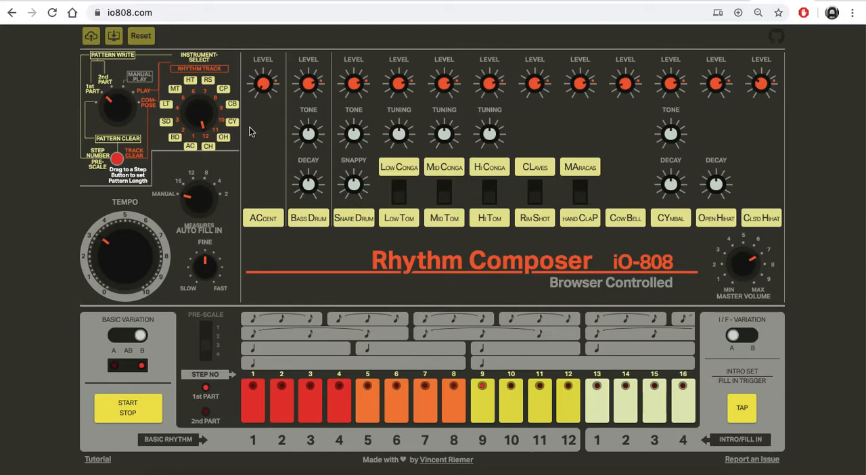
{"action": "left_click", "coordinate": [182, 123]}
{"action": "left_click_drag", "start_coordinate": [203, 122], "coordinate": [181, 129]}
{"action": "left_click", "coordinate": [300, 400]}
{"action": "left_click", "coordinate": [317, 397]}
{"action": "left_click", "coordinate": [278, 396]}
{"action": "left_click", "coordinate": [508, 402]}
{"action": "left_click", "coordinate": [624, 403]}
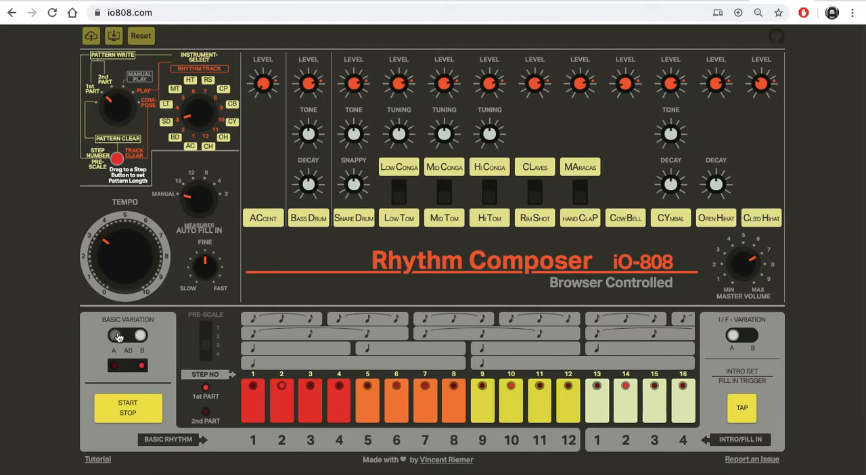
Step: Audition the basic variation in AB and B, return it to A, and trigger the fill-in twice
{"action": "left_click", "coordinate": [129, 338]}
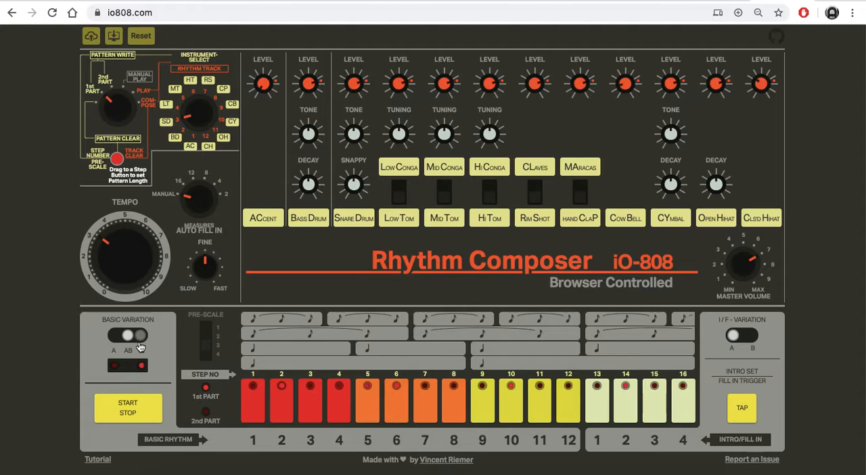
{"action": "left_click", "coordinate": [139, 343]}
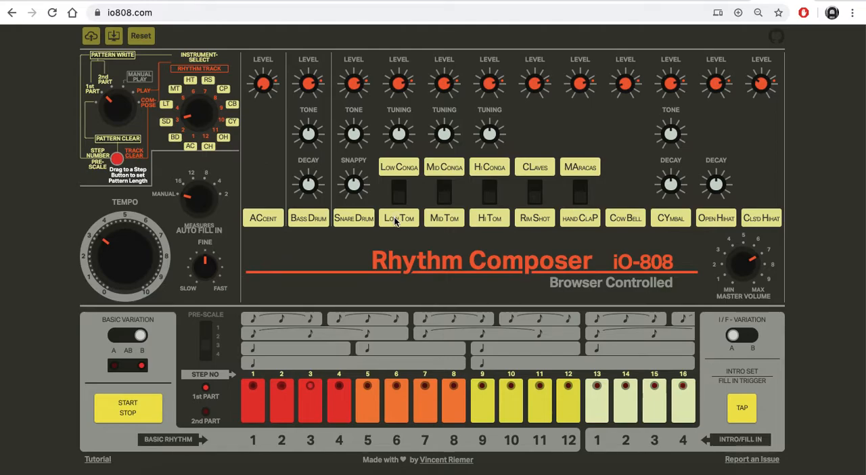
{"action": "left_click", "coordinate": [120, 337]}
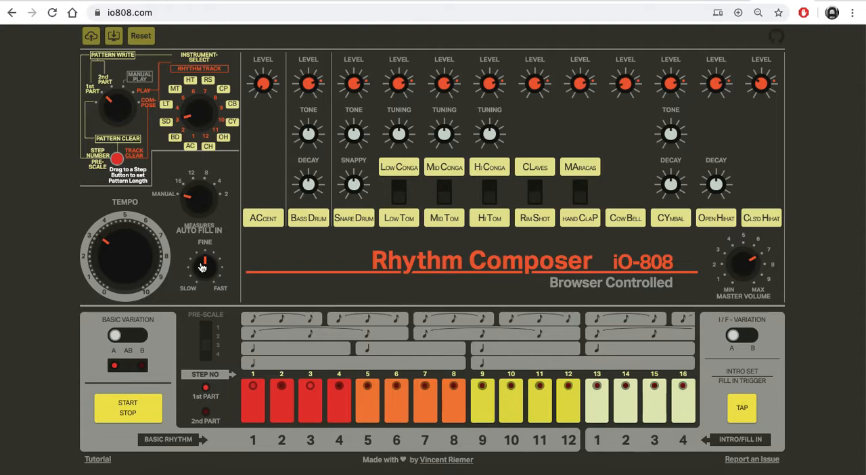
{"action": "left_click", "coordinate": [745, 410]}
{"action": "left_click", "coordinate": [745, 408]}
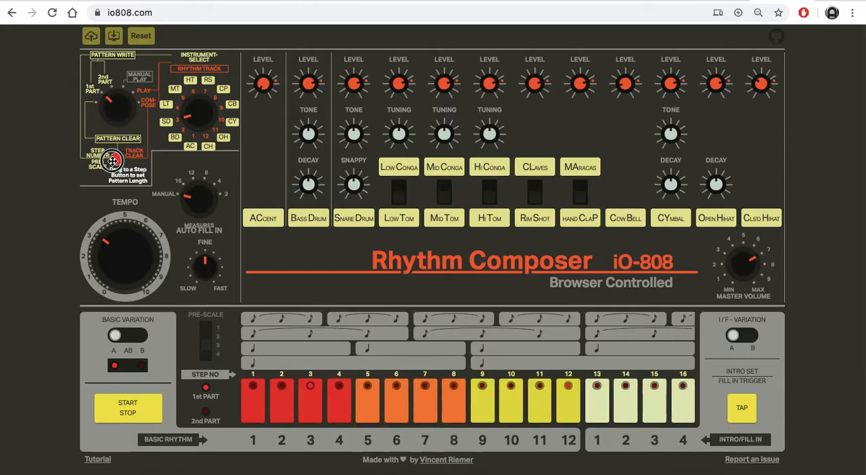
Step: Switch pattern writing to the 2nd part, return it to the 1st part, and restart playback
{"action": "left_click_drag", "start_coordinate": [112, 120], "coordinate": [112, 90]}
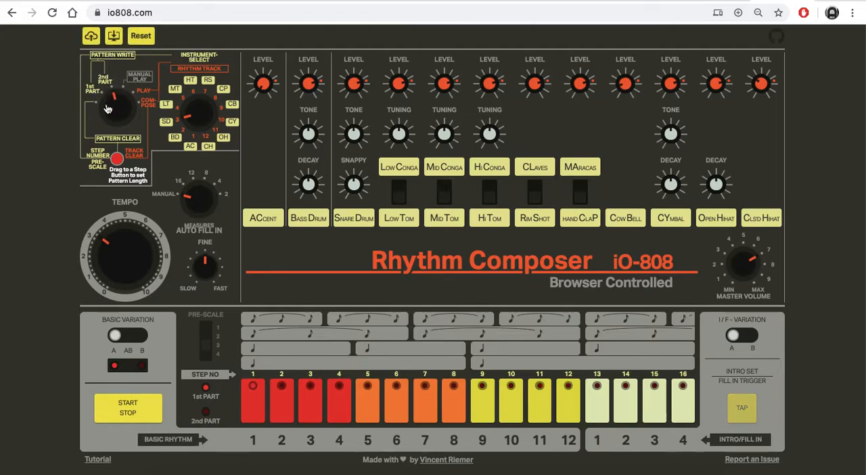
{"action": "left_click_drag", "start_coordinate": [105, 101], "coordinate": [108, 110]}
{"action": "left_click", "coordinate": [150, 413]}
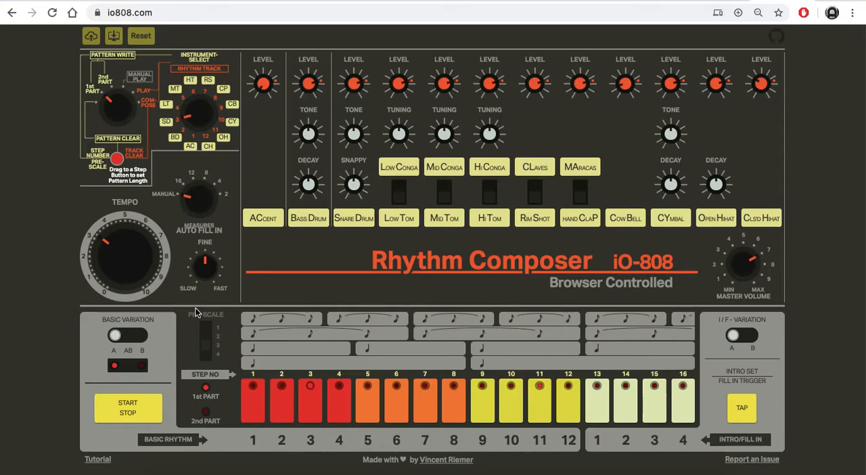
Step: Turn the fine tempo slightly towards slow and set the basic variation to B
{"action": "mouse_move", "coordinate": [203, 266]}
{"action": "left_mouse_down"}
{"action": "mouse_move", "coordinate": [199, 284]}
{"action": "mouse_move", "coordinate": [197, 247]}
{"action": "mouse_move", "coordinate": [205, 265]}
{"action": "left_mouse_up"}
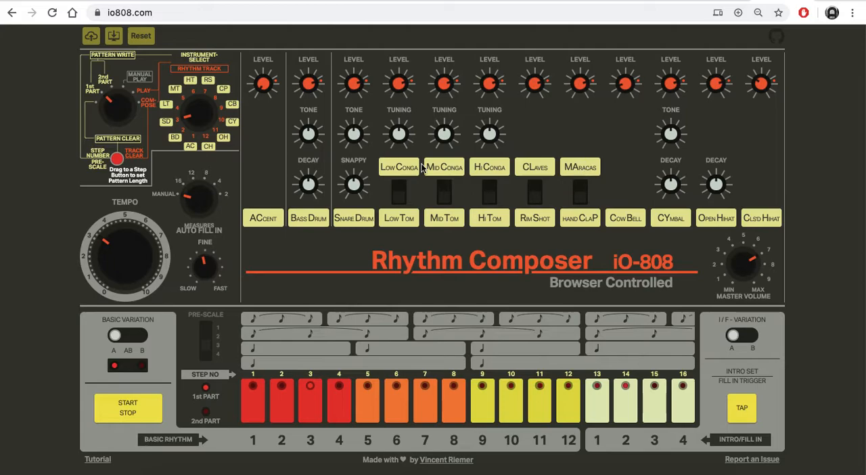
{"action": "left_click_drag", "start_coordinate": [179, 124], "coordinate": [188, 121]}
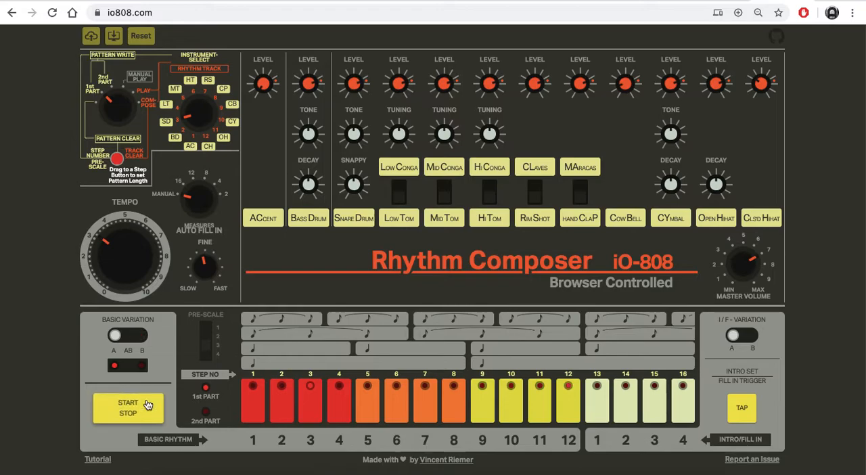
{"action": "left_click", "coordinate": [135, 341]}
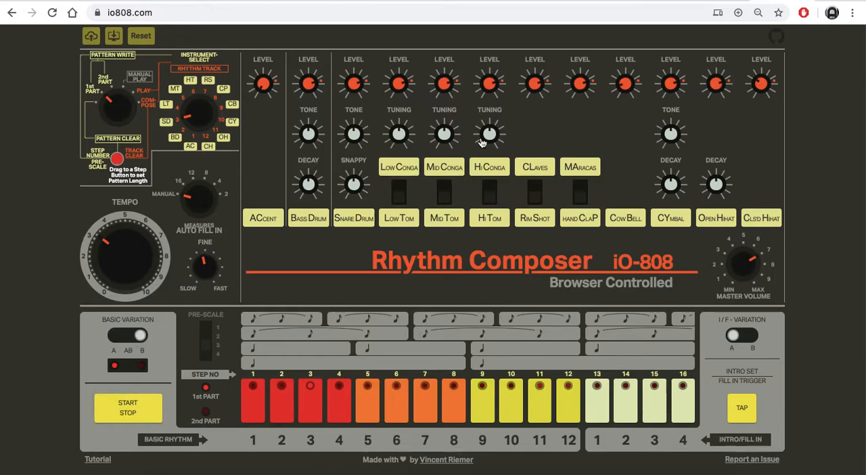
Step: Switch the rim shot channel to claves and program hits on steps 1 to 4 and 8 of variation B
{"action": "left_click", "coordinate": [534, 190]}
{"action": "left_click_drag", "start_coordinate": [199, 122], "coordinate": [189, 100]}
{"action": "left_click", "coordinate": [275, 397]}
{"action": "left_click", "coordinate": [257, 402]}
{"action": "left_click", "coordinate": [340, 391]}
{"action": "left_click", "coordinate": [366, 398]}
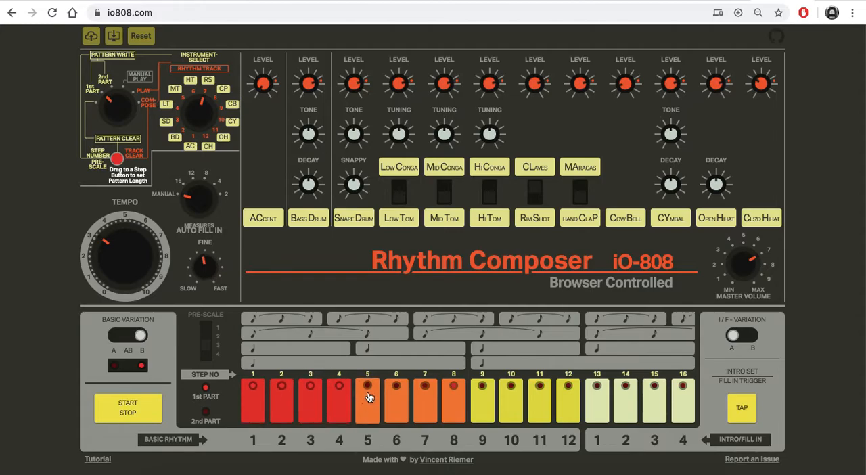
{"action": "left_click", "coordinate": [397, 397]}
{"action": "left_click", "coordinate": [396, 400]}
{"action": "left_click", "coordinate": [371, 398]}
{"action": "left_click", "coordinate": [394, 399]}
Step: Program claves hits on steps 10, 12, 14 and 16, clearing steps 9 and 11
{"action": "left_click", "coordinate": [519, 399]}
{"action": "left_click", "coordinate": [546, 400]}
{"action": "left_click", "coordinate": [570, 400]}
{"action": "left_click", "coordinate": [637, 393]}
{"action": "left_click", "coordinate": [674, 396]}
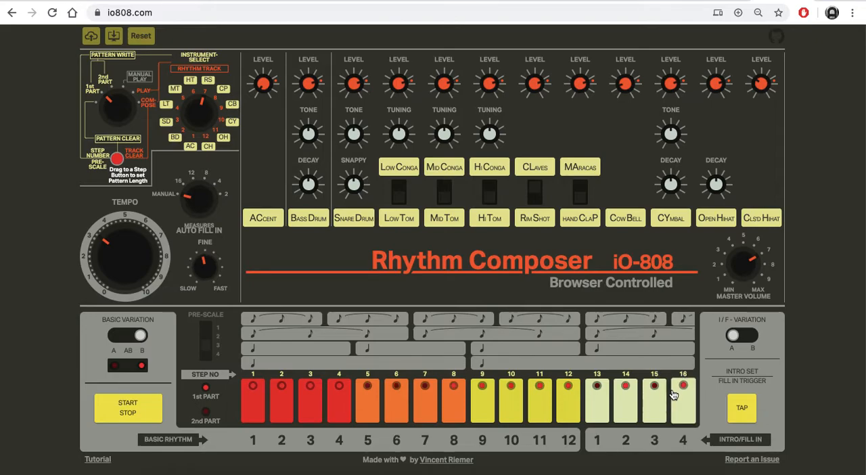
{"action": "left_click", "coordinate": [492, 399]}
{"action": "left_click", "coordinate": [537, 402]}
Step: Audition the basic variation in AB, return it to B and stop playback
{"action": "left_click", "coordinate": [125, 343]}
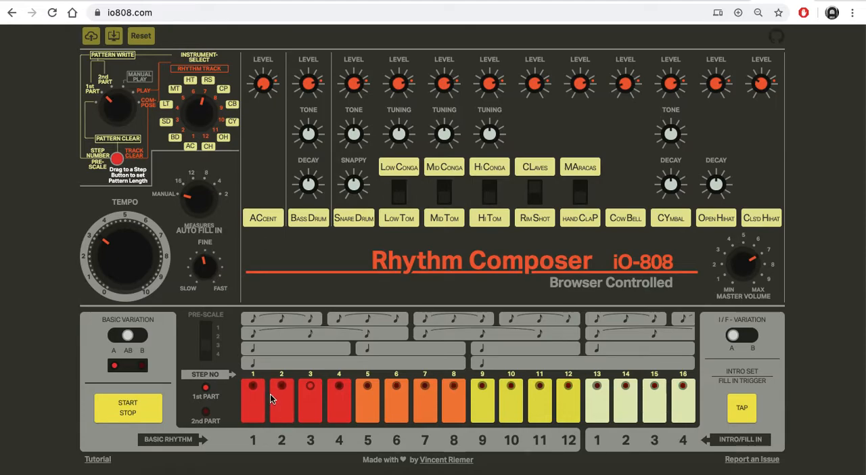
{"action": "left_click", "coordinate": [139, 335]}
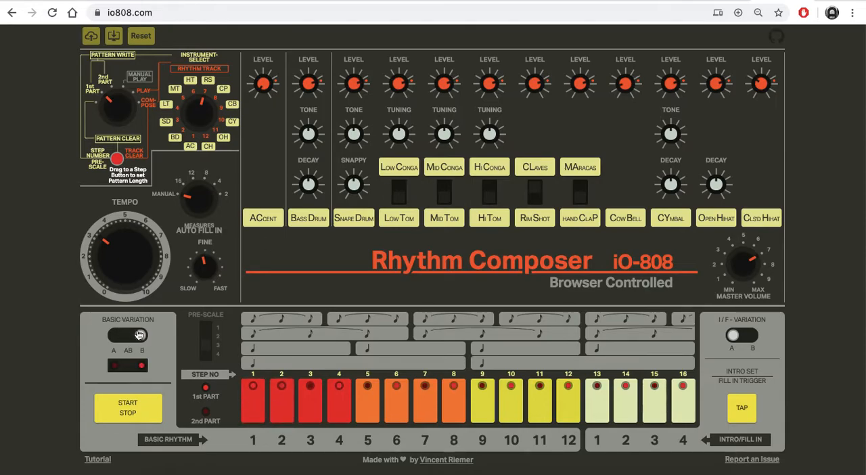
{"action": "left_click", "coordinate": [116, 402]}
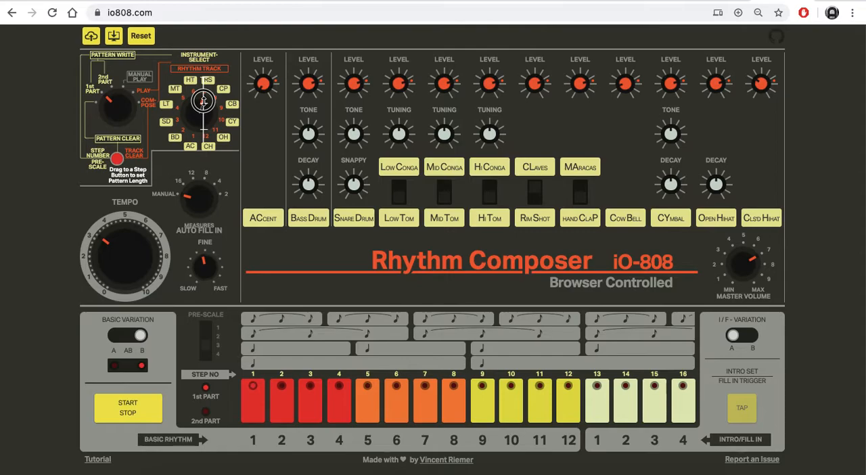
Step: Select the hand clap, start playback and program hits on steps 4, 5, 8, 12 and 16 of variation B
{"action": "left_click_drag", "start_coordinate": [203, 101], "coordinate": [204, 93]}
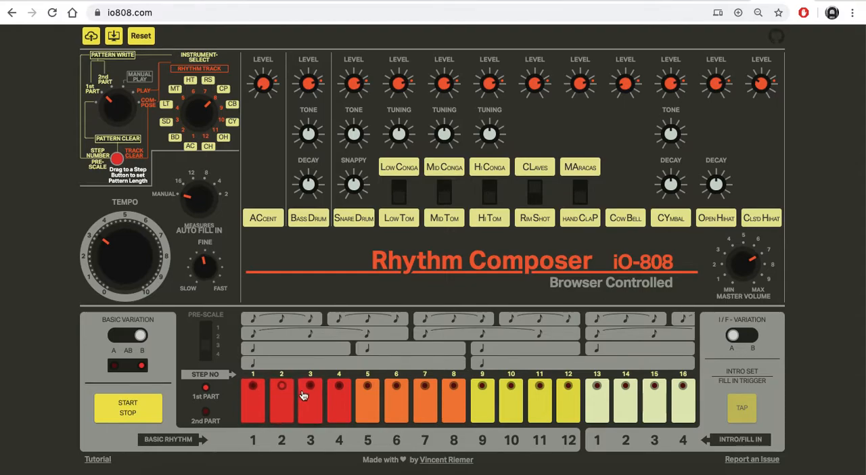
{"action": "left_click", "coordinate": [140, 414]}
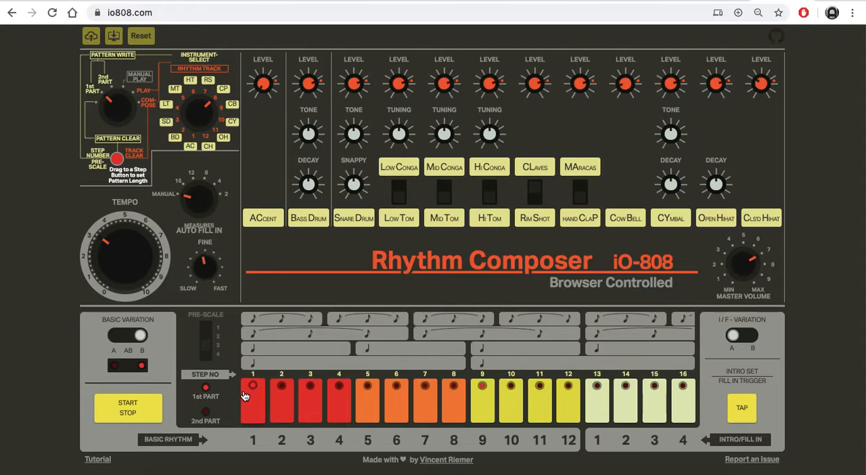
{"action": "left_click", "coordinate": [339, 400]}
{"action": "left_click", "coordinate": [368, 398]}
{"action": "left_click", "coordinate": [396, 399]}
{"action": "left_click", "coordinate": [390, 405]}
{"action": "left_click", "coordinate": [454, 407]}
{"action": "left_click", "coordinate": [564, 399]}
{"action": "left_click", "coordinate": [682, 401]}
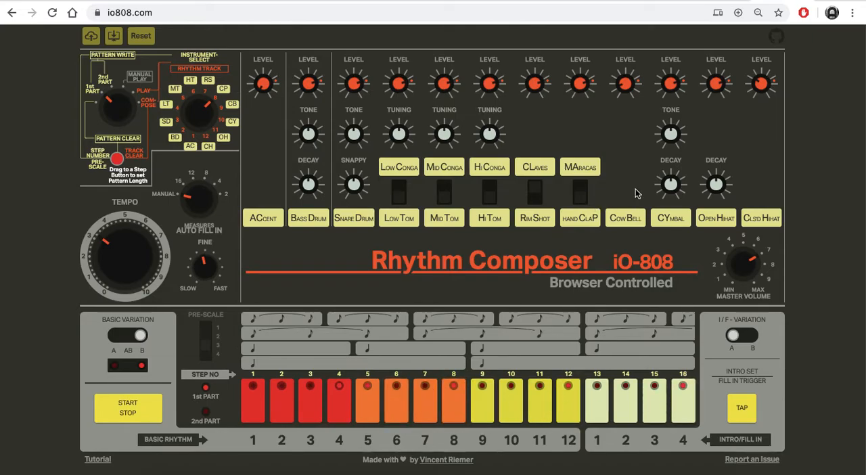
Step: Set the basic variation to AB, listen to the alternating pattern and stop playback
{"action": "left_click", "coordinate": [128, 339]}
{"action": "left_click", "coordinate": [129, 417]}
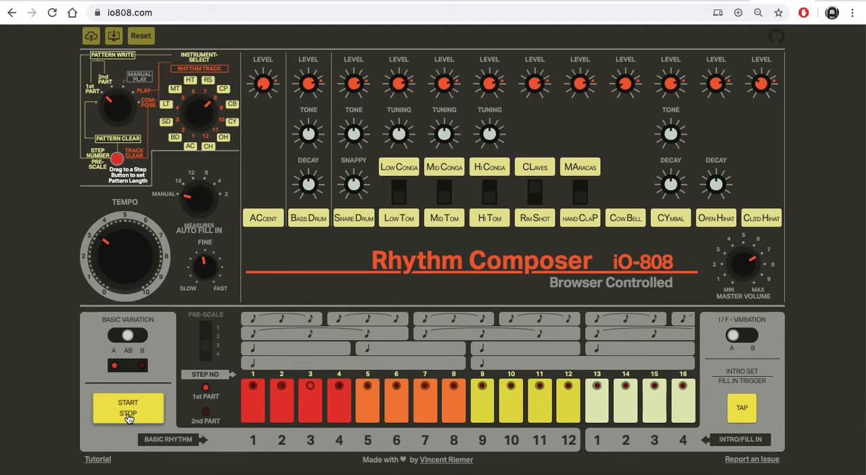
{"action": "left_click", "coordinate": [129, 417]}
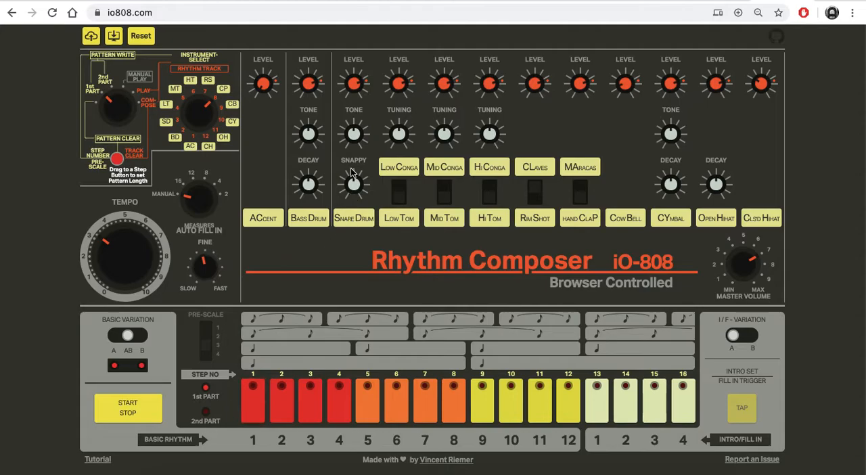
Step: Reset the whole sequencer and confirm the reset
{"action": "left_click", "coordinate": [143, 38]}
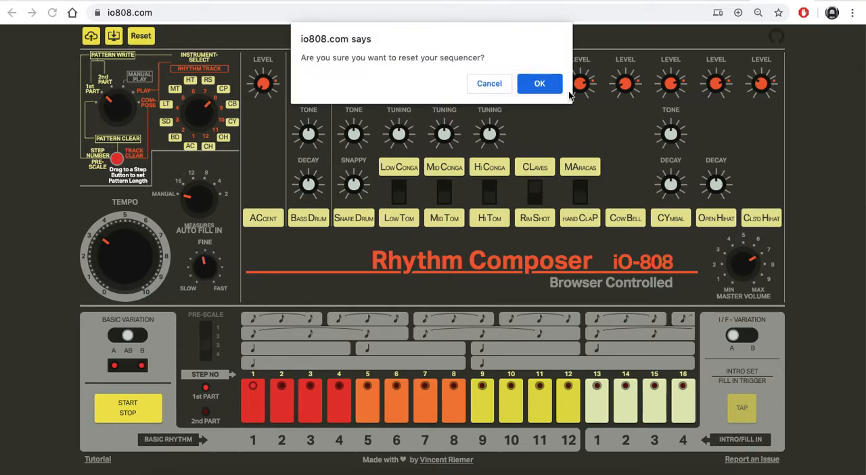
{"action": "left_click", "coordinate": [527, 86]}
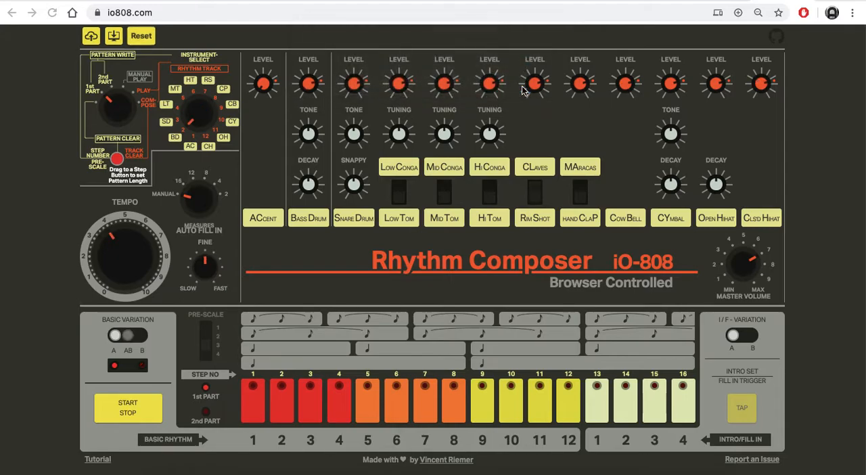
{"action": "left_click", "coordinate": [129, 404]}
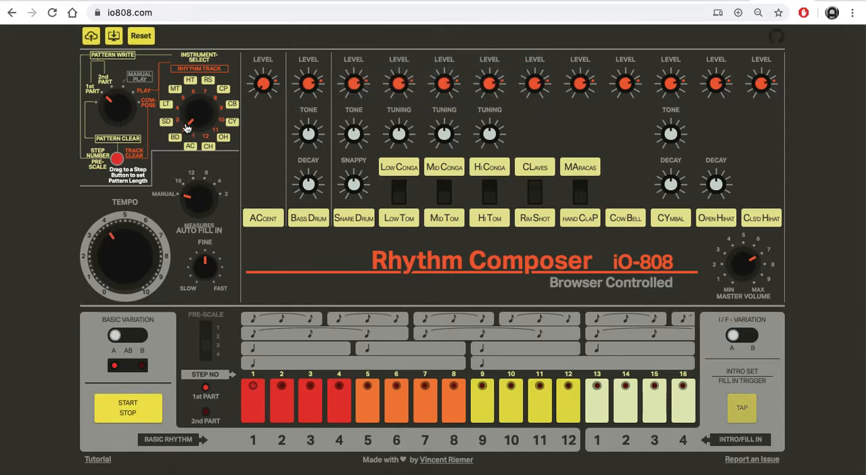
Step: Select the snare drum, start playback and program snare hits in the first half of the pattern
{"action": "mouse_move", "coordinate": [188, 126]}
{"action": "left_mouse_down"}
{"action": "mouse_move", "coordinate": [193, 96]}
{"action": "mouse_move", "coordinate": [184, 123]}
{"action": "left_mouse_up"}
{"action": "left_click", "coordinate": [286, 394]}
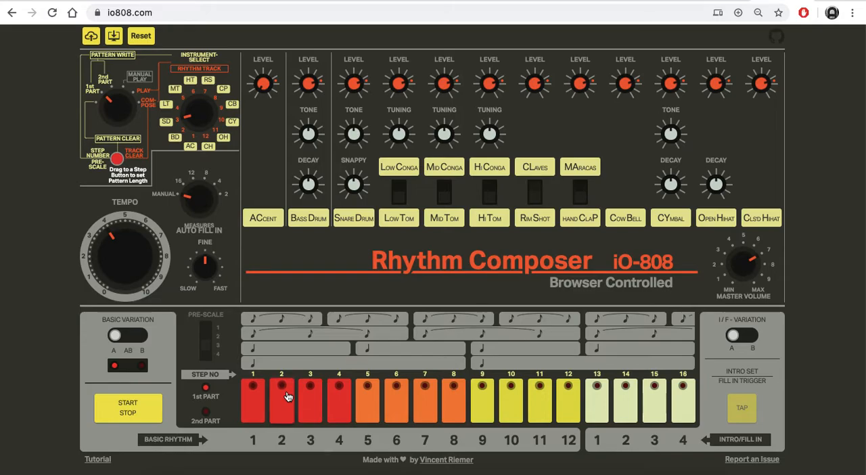
{"action": "left_click", "coordinate": [135, 410]}
{"action": "left_click", "coordinate": [335, 398]}
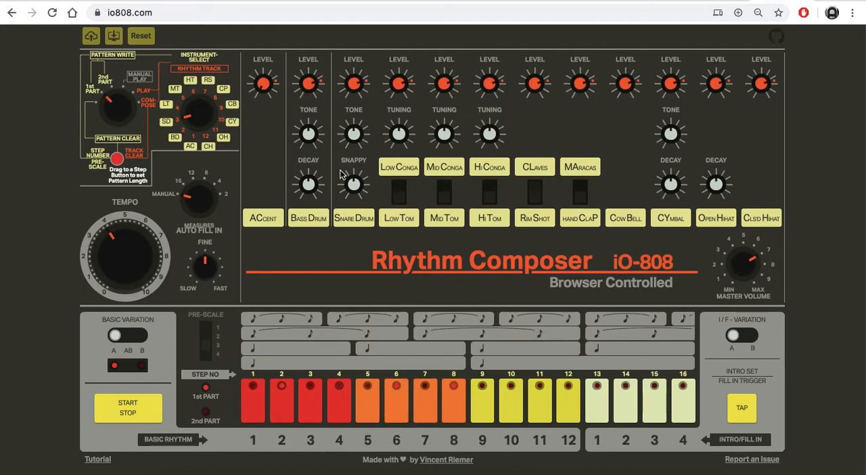
Step: Vary the snare drum's Snappy and Tone during playback, return both to the middle and stop playback
{"action": "left_click_drag", "start_coordinate": [355, 186], "coordinate": [356, 235]}
{"action": "left_click_drag", "start_coordinate": [350, 193], "coordinate": [353, 136]}
{"action": "left_click_drag", "start_coordinate": [350, 182], "coordinate": [352, 232]}
{"action": "left_click_drag", "start_coordinate": [352, 139], "coordinate": [351, 113]}
{"action": "left_click_drag", "start_coordinate": [351, 187], "coordinate": [352, 162]}
{"action": "left_click", "coordinate": [125, 412]}
{"action": "left_click", "coordinate": [124, 413]}
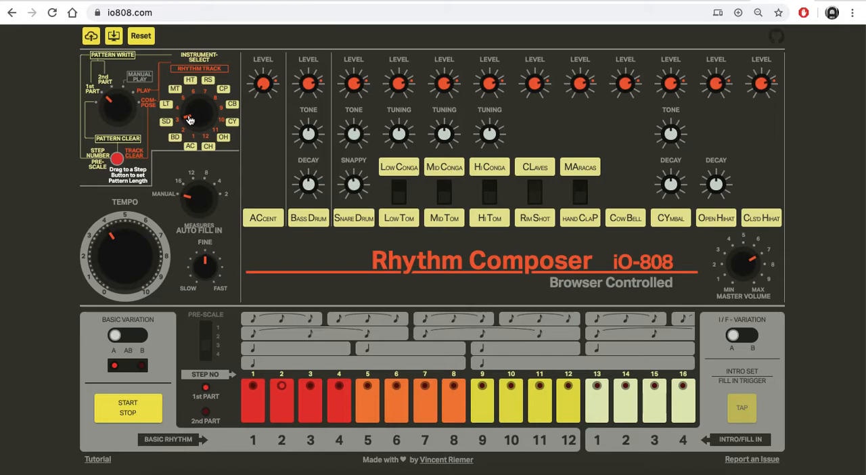
Step: Select the cymbal, start playback and program hits on steps 1 through 8
{"action": "left_click_drag", "start_coordinate": [190, 120], "coordinate": [193, 81]}
{"action": "left_click", "coordinate": [127, 412]}
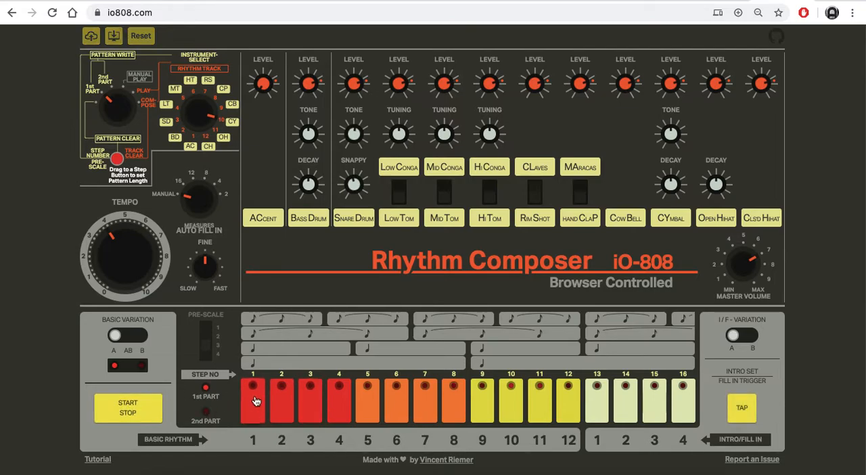
{"action": "left_click", "coordinate": [277, 397]}
{"action": "left_click", "coordinate": [306, 392]}
{"action": "left_click", "coordinate": [338, 402]}
{"action": "left_click", "coordinate": [452, 403]}
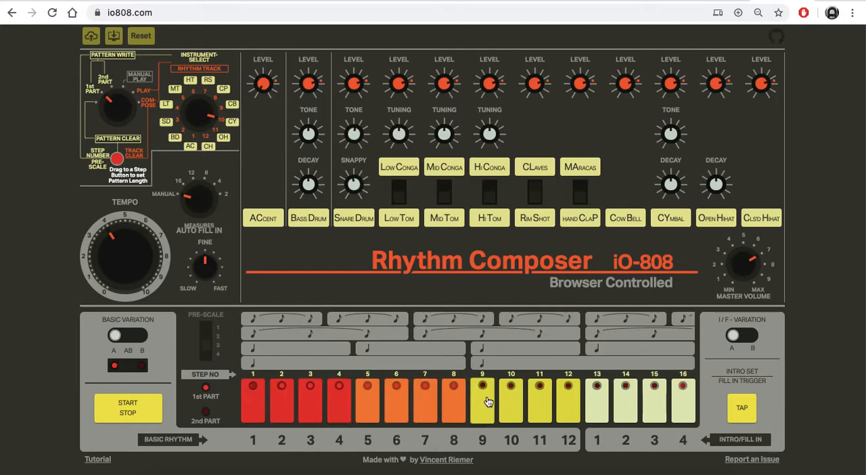
Step: Program cymbal hits on steps 11 and 15 in place of ones tried on steps 12 and 16
{"action": "left_click", "coordinate": [569, 399]}
{"action": "left_click", "coordinate": [682, 399]}
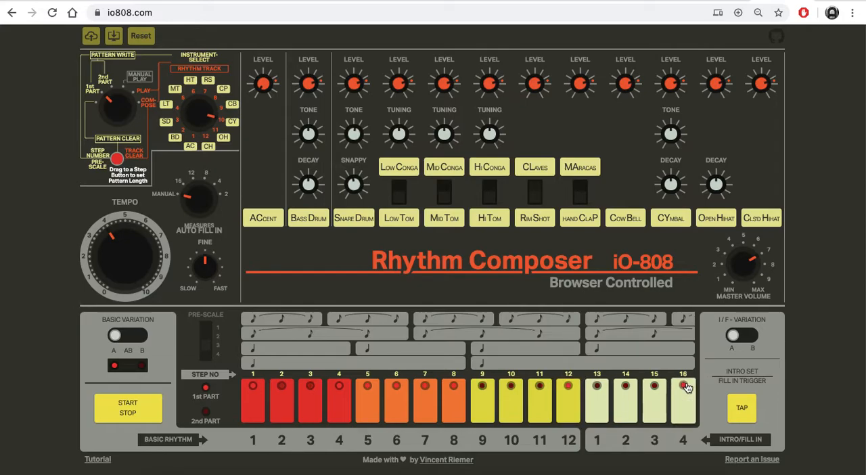
{"action": "left_click", "coordinate": [568, 407]}
{"action": "left_click", "coordinate": [533, 405]}
{"action": "left_click", "coordinate": [653, 398]}
{"action": "left_click", "coordinate": [683, 399]}
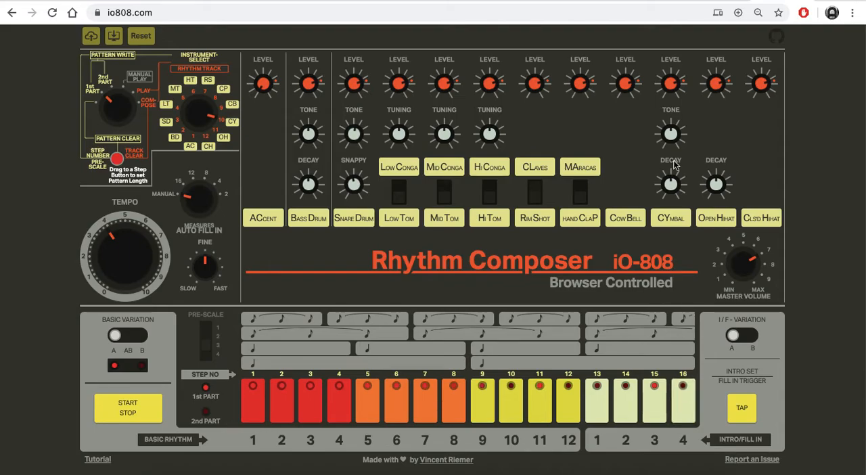
Step: Try different cymbal Decay and Tone settings, leaving both turned low
{"action": "left_click_drag", "start_coordinate": [669, 184], "coordinate": [668, 109]}
{"action": "mouse_move", "coordinate": [668, 138]}
{"action": "left_mouse_down"}
{"action": "mouse_move", "coordinate": [667, 188]}
{"action": "mouse_move", "coordinate": [665, 127]}
{"action": "left_mouse_up"}
{"action": "left_click_drag", "start_coordinate": [670, 184], "coordinate": [669, 210]}
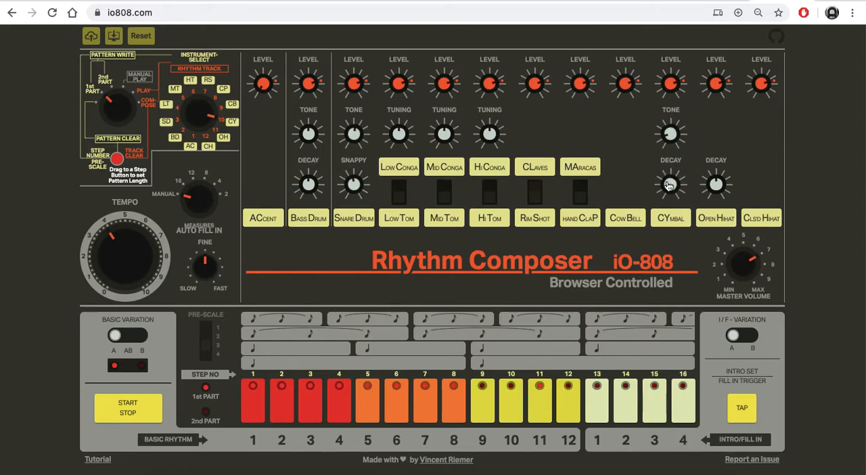
Step: Thin out the cymbal pattern so that only steps 1, 5, 9 and 13 play
{"action": "left_click", "coordinate": [308, 406]}
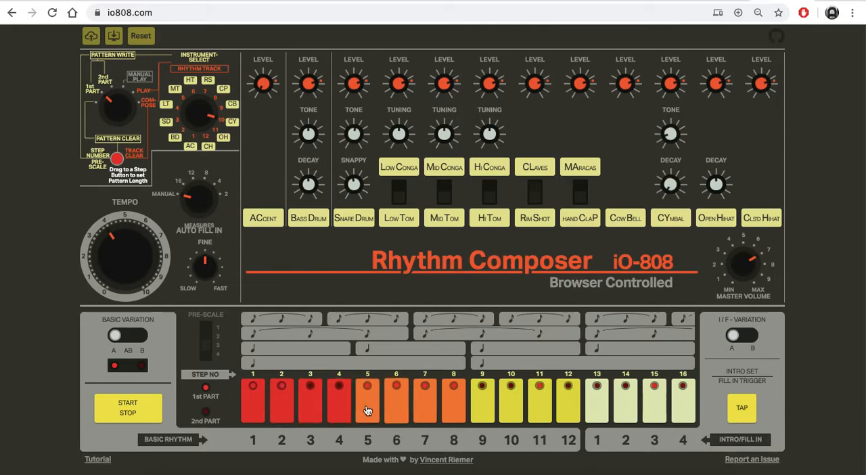
{"action": "left_click", "coordinate": [396, 402]}
{"action": "left_click", "coordinate": [417, 396]}
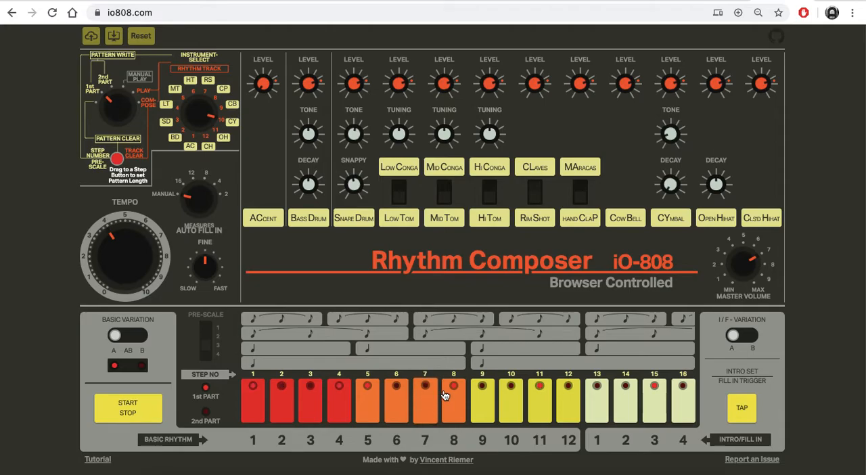
{"action": "left_click", "coordinate": [550, 399]}
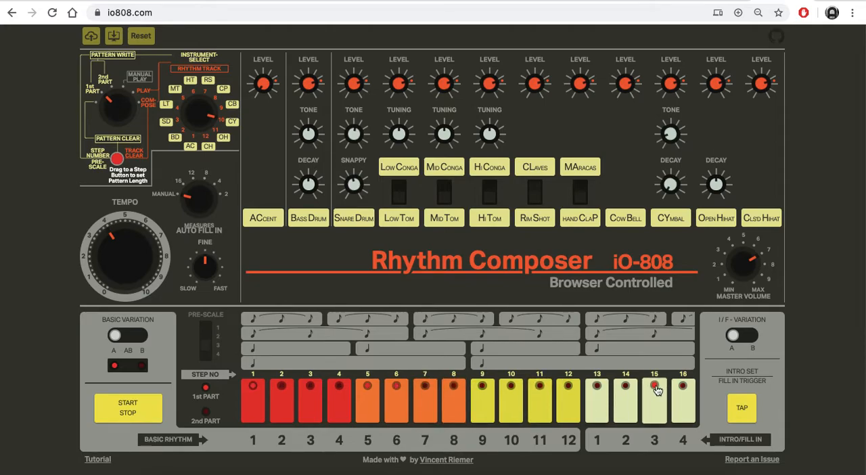
{"action": "left_click", "coordinate": [598, 409]}
{"action": "left_click", "coordinate": [480, 404]}
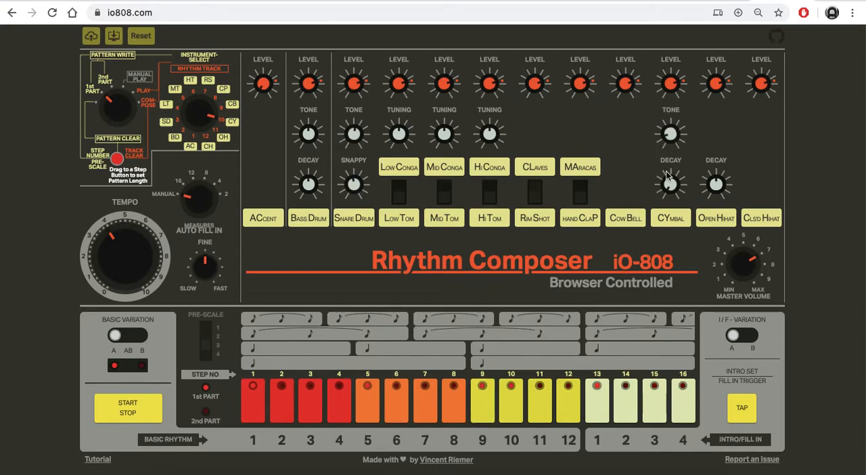
Step: Turn the cymbal's Decay up to maximum and stop playback
{"action": "left_click_drag", "start_coordinate": [666, 186], "coordinate": [673, 133]}
{"action": "left_click", "coordinate": [124, 413]}
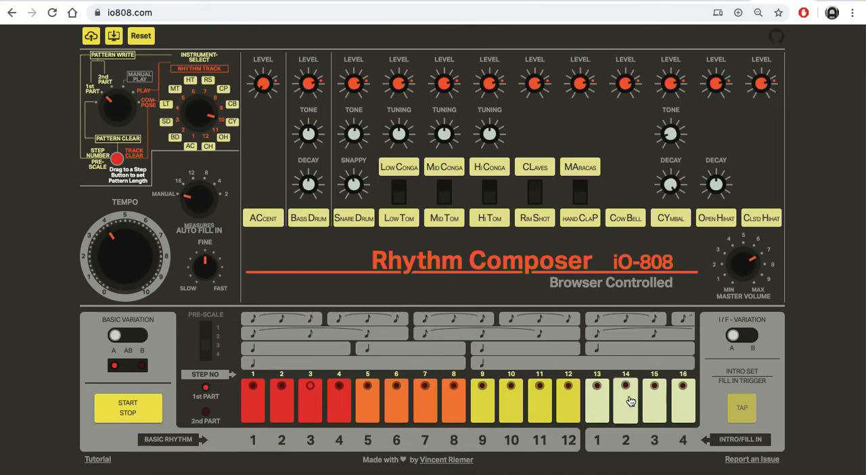
Step: Switch the intro/fill-in variation to B and back to A, and restart playback
{"action": "left_click", "coordinate": [753, 334]}
{"action": "left_click", "coordinate": [730, 334]}
{"action": "left_click", "coordinate": [128, 409]}
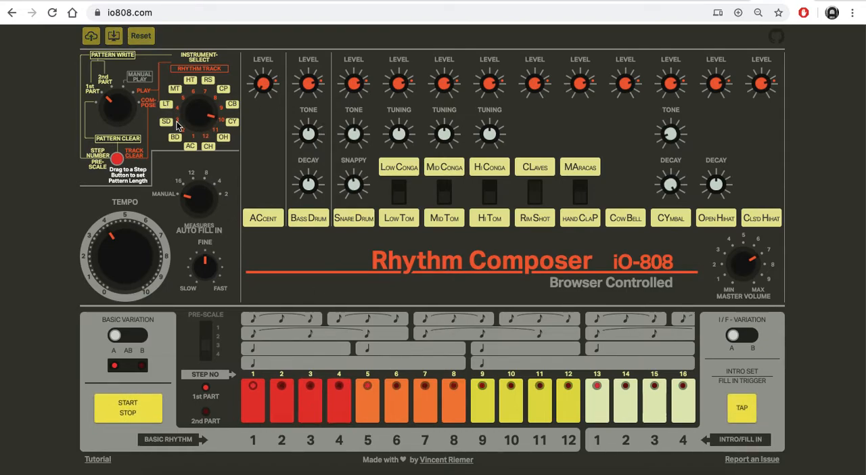
Step: Select the low tom, program its hits on steps 1, 5, 9 and 15, and lower the cymbal's level
{"action": "left_click_drag", "start_coordinate": [189, 114], "coordinate": [194, 161]}
{"action": "left_click", "coordinate": [341, 402]}
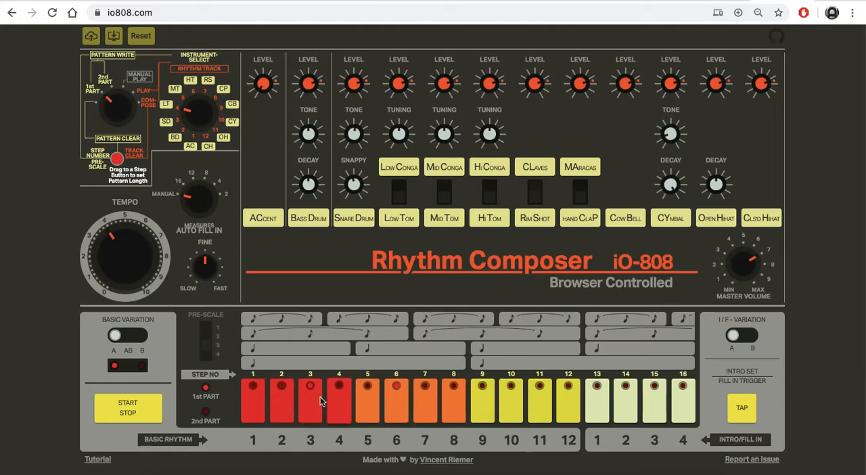
{"action": "left_click", "coordinate": [256, 401]}
{"action": "left_click", "coordinate": [367, 399]}
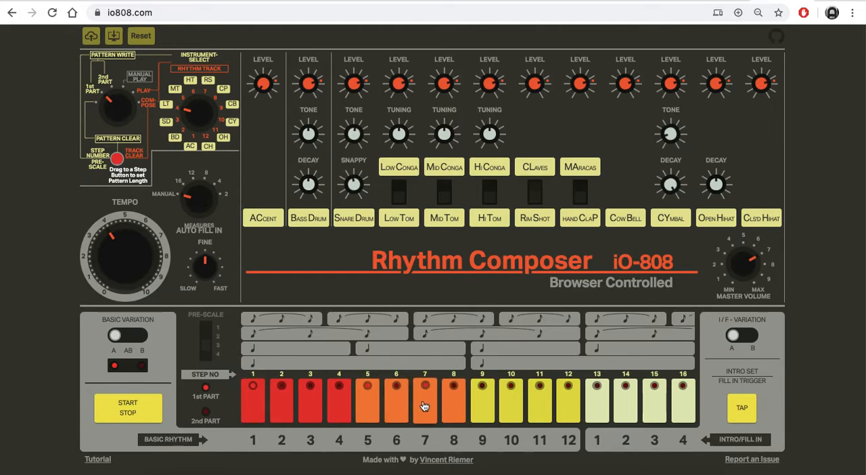
{"action": "left_click", "coordinate": [507, 398]}
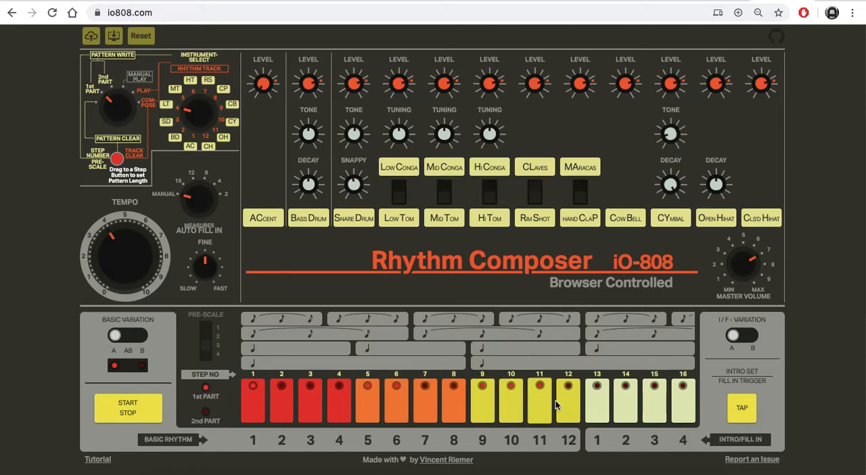
{"action": "left_click", "coordinate": [654, 397]}
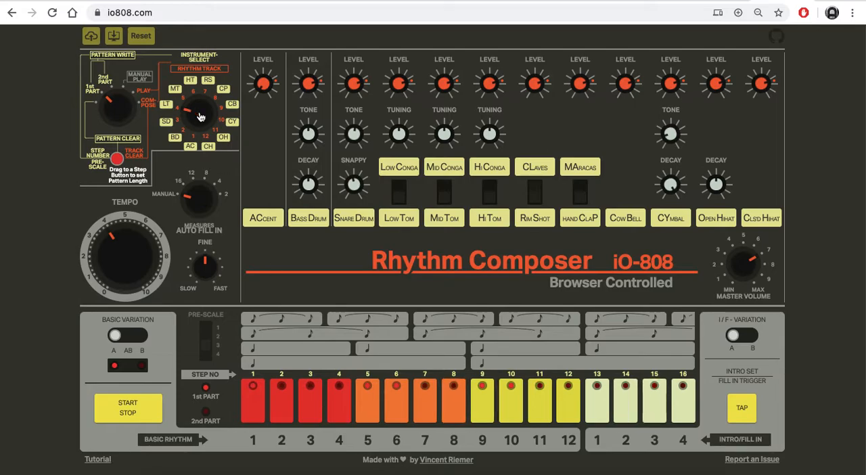
{"action": "left_click", "coordinate": [396, 399]}
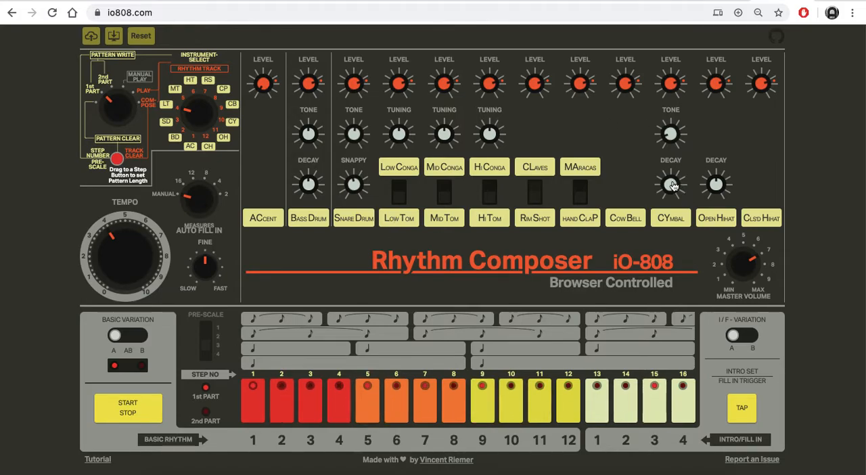
{"action": "left_click_drag", "start_coordinate": [668, 100], "coordinate": [669, 116]}
Step: Select the hand clap and program hits on steps 1 to 4 and 9 to 12
{"action": "mouse_move", "coordinate": [187, 109]}
{"action": "left_mouse_down"}
{"action": "mouse_move", "coordinate": [190, 99]}
{"action": "mouse_move", "coordinate": [192, 127]}
{"action": "mouse_move", "coordinate": [207, 138]}
{"action": "mouse_move", "coordinate": [197, 140]}
{"action": "mouse_move", "coordinate": [197, 101]}
{"action": "mouse_move", "coordinate": [183, 110]}
{"action": "left_mouse_up"}
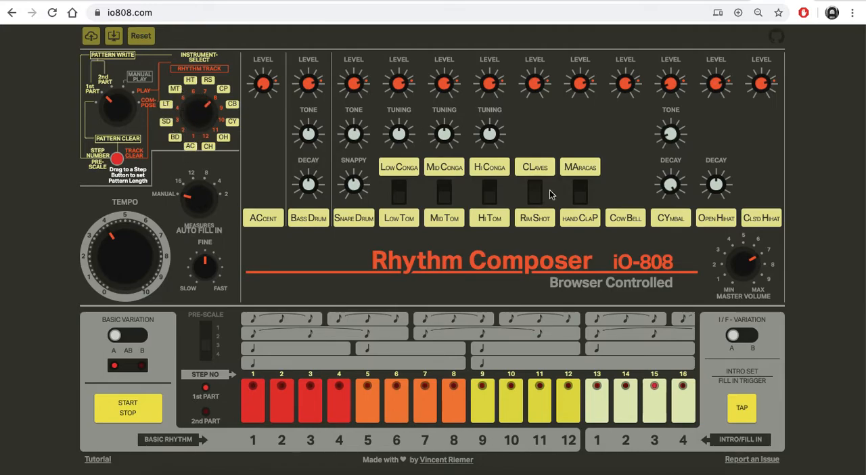
{"action": "left_click", "coordinate": [256, 406]}
{"action": "left_click", "coordinate": [287, 406]}
{"action": "left_click", "coordinate": [317, 404]}
{"action": "left_click", "coordinate": [341, 404]}
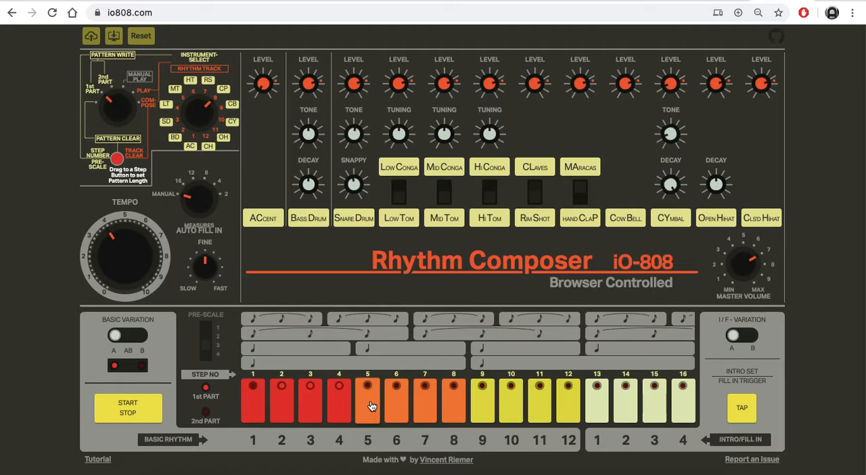
{"action": "left_click", "coordinate": [485, 392]}
{"action": "left_click", "coordinate": [513, 388]}
{"action": "left_click", "coordinate": [540, 392]}
{"action": "left_click", "coordinate": [572, 395]}
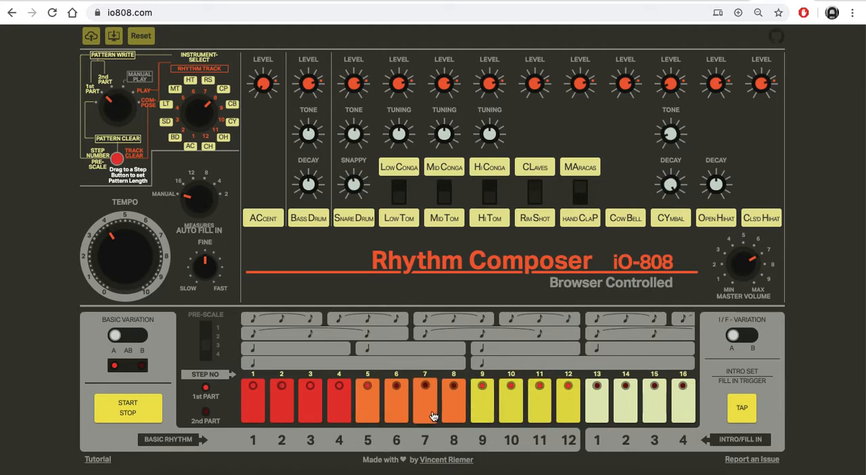
Step: Remove the hand clap hits on steps 1, 3, 9 and 11 and add hits on steps 6 and 8
{"action": "left_click", "coordinate": [253, 405]}
{"action": "left_click", "coordinate": [311, 402]}
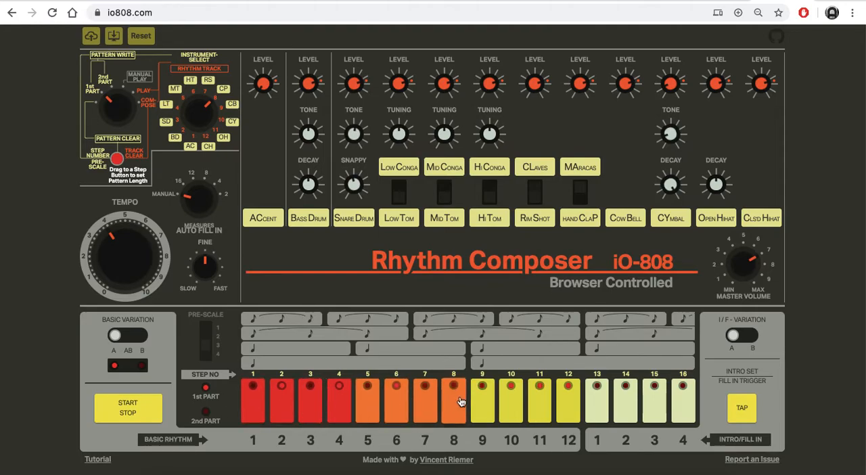
{"action": "left_click", "coordinate": [483, 402]}
{"action": "left_click", "coordinate": [540, 399]}
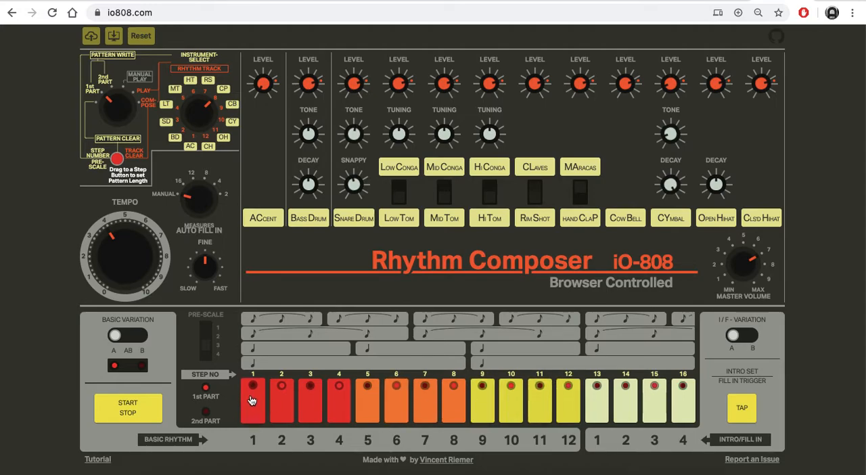
Step: Rework the hand clap pattern so its hits fall on steps 1, 2, 5, 6, 13 and 14
{"action": "left_click", "coordinate": [288, 398]}
{"action": "left_click", "coordinate": [339, 401]}
{"action": "left_click", "coordinate": [397, 407]}
{"action": "left_click", "coordinate": [448, 408]}
{"action": "left_click", "coordinate": [517, 401]}
{"action": "left_click", "coordinate": [572, 402]}
{"action": "left_click", "coordinate": [400, 394]}
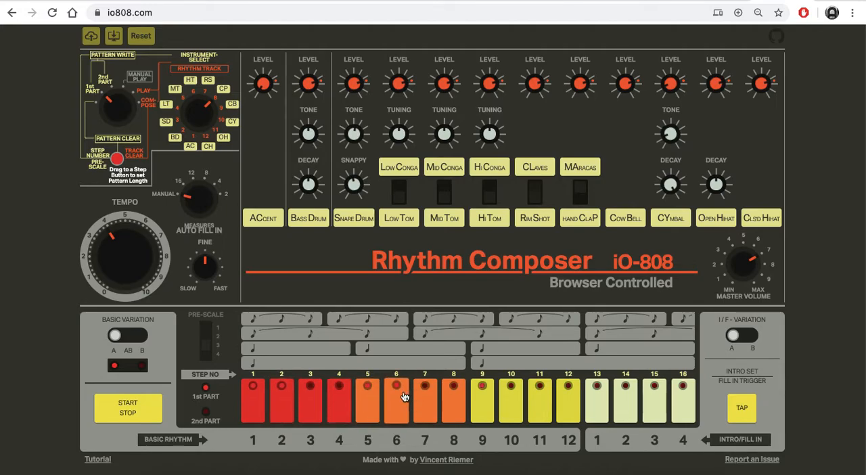
{"action": "left_click", "coordinate": [627, 394]}
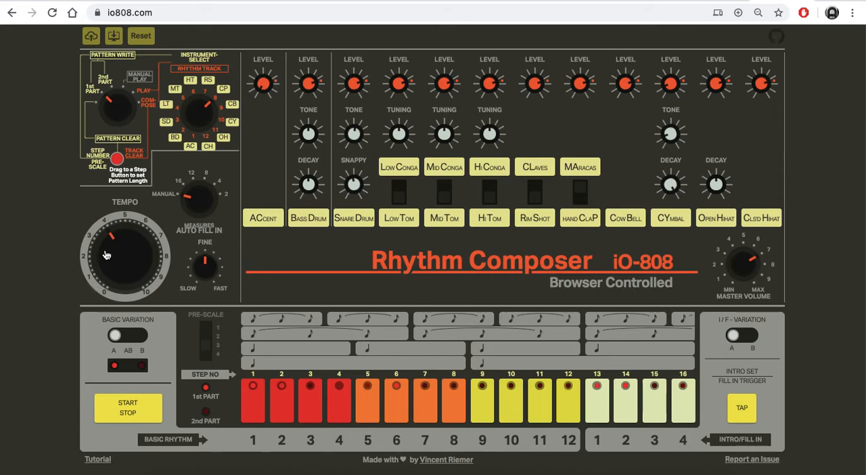
Step: Raise the tempo to about 6 and lower the master volume to about 5
{"action": "left_click_drag", "start_coordinate": [104, 238], "coordinate": [110, 214]}
{"action": "left_click_drag", "start_coordinate": [137, 237], "coordinate": [139, 246]}
{"action": "left_click", "coordinate": [746, 264]}
{"action": "left_click_drag", "start_coordinate": [745, 264], "coordinate": [746, 274]}
Step: Stop playback, download the composition as io808.json, and view the saved file on the desktop
{"action": "left_click", "coordinate": [133, 408]}
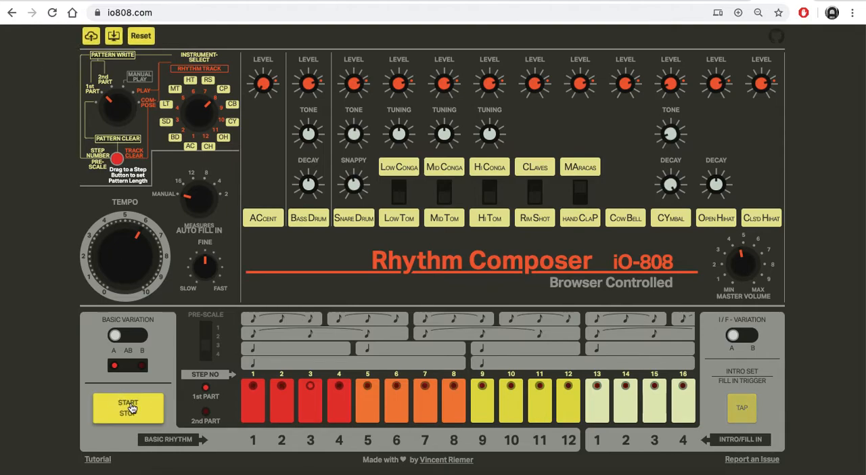
{"action": "left_click", "coordinate": [113, 41]}
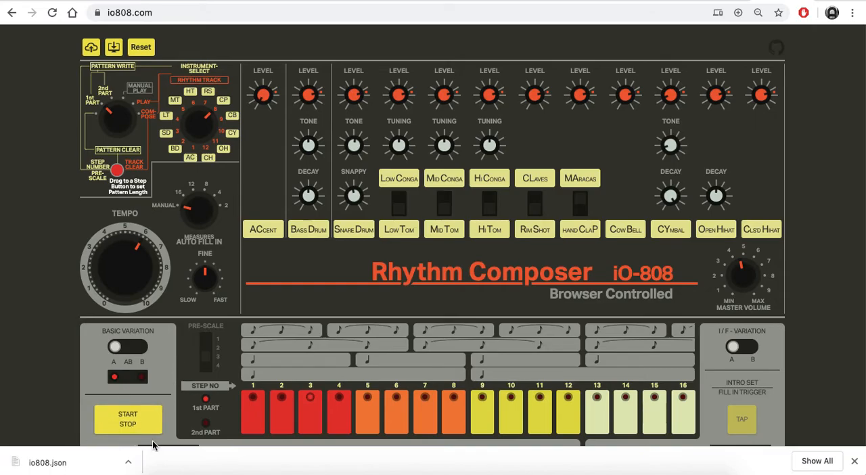
{"action": "key", "text": "F11"}
{"action": "left_click", "coordinate": [861, 2]}
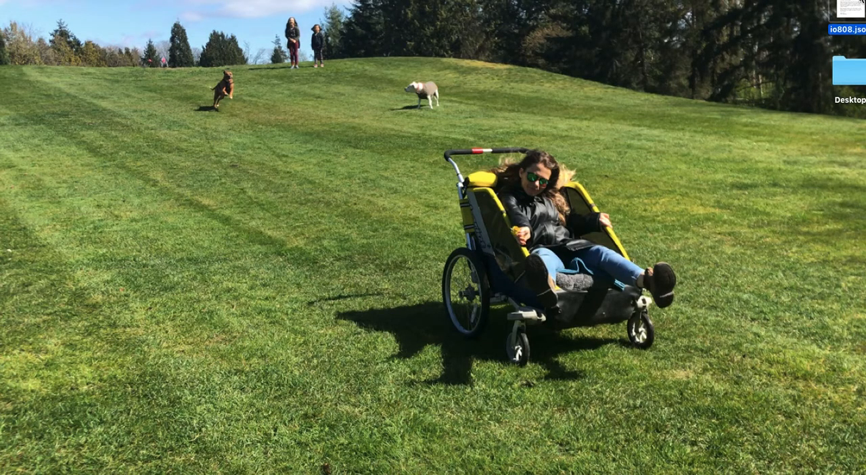
{"action": "key", "text": "F11"}
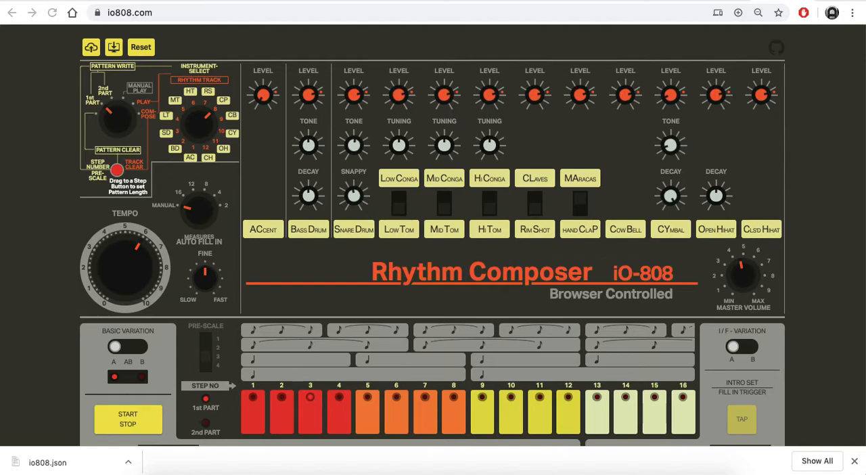
Step: Reset the sequencer, load the saved composition from io808.json on the desktop, and test its playback
{"action": "left_click", "coordinate": [139, 49]}
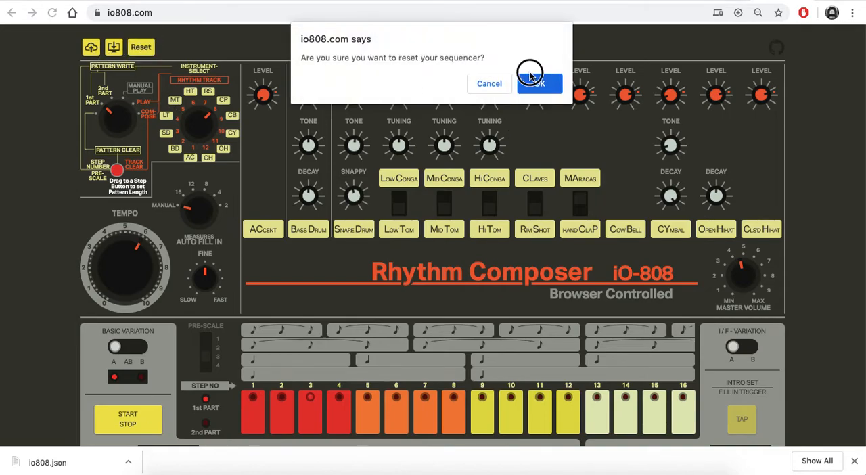
{"action": "left_click", "coordinate": [536, 83]}
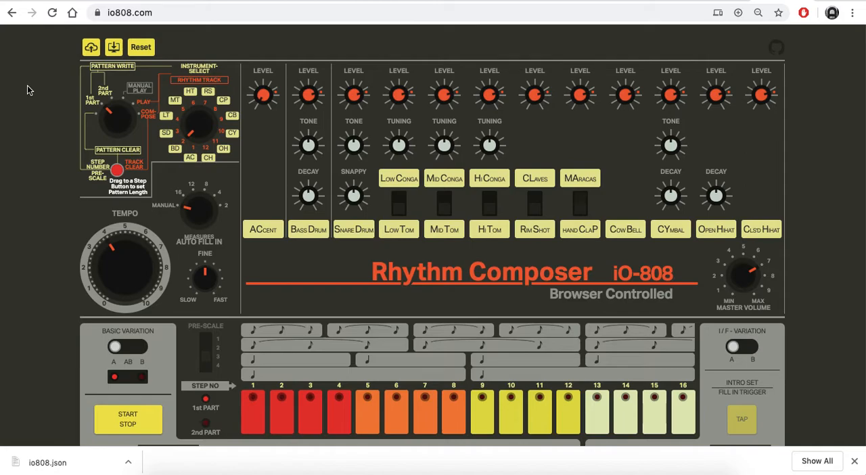
{"action": "left_click", "coordinate": [91, 50]}
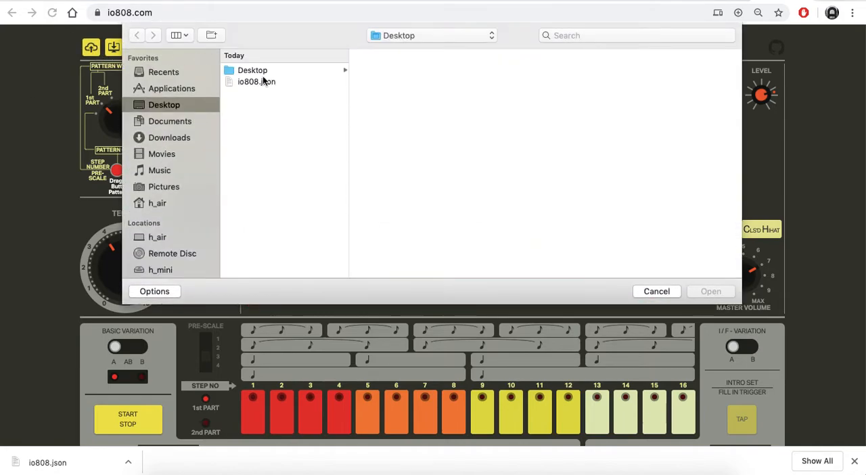
{"action": "right_click", "coordinate": [258, 83]}
{"action": "left_click", "coordinate": [241, 141]}
{"action": "left_click", "coordinate": [252, 72]}
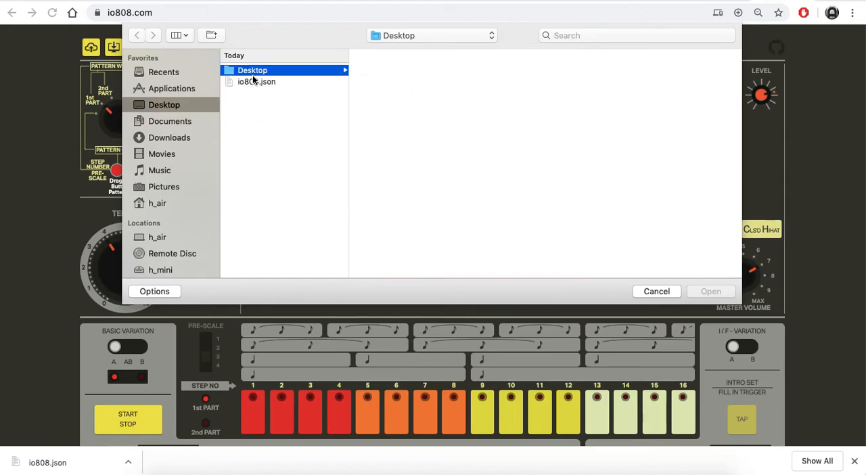
{"action": "left_click", "coordinate": [253, 82]}
{"action": "left_click", "coordinate": [717, 292]}
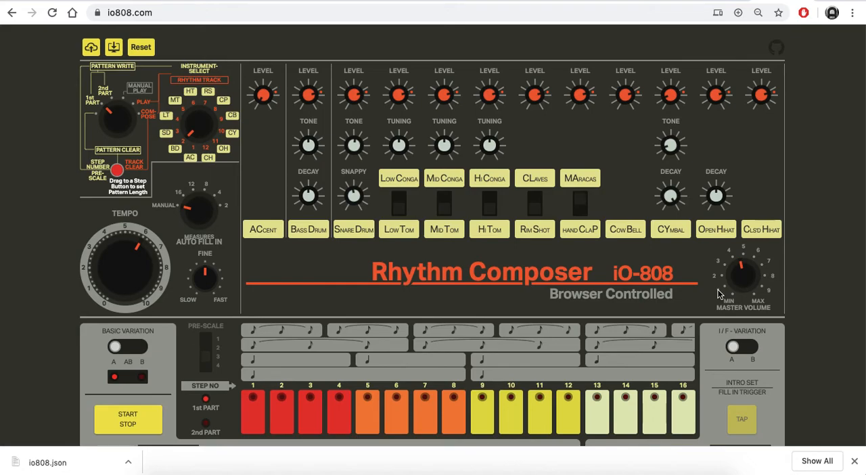
{"action": "left_click", "coordinate": [129, 421]}
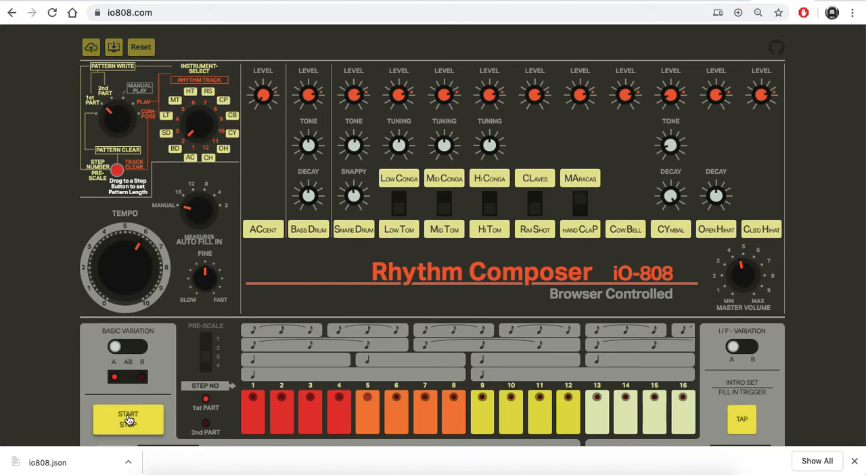
{"action": "left_click", "coordinate": [128, 420]}
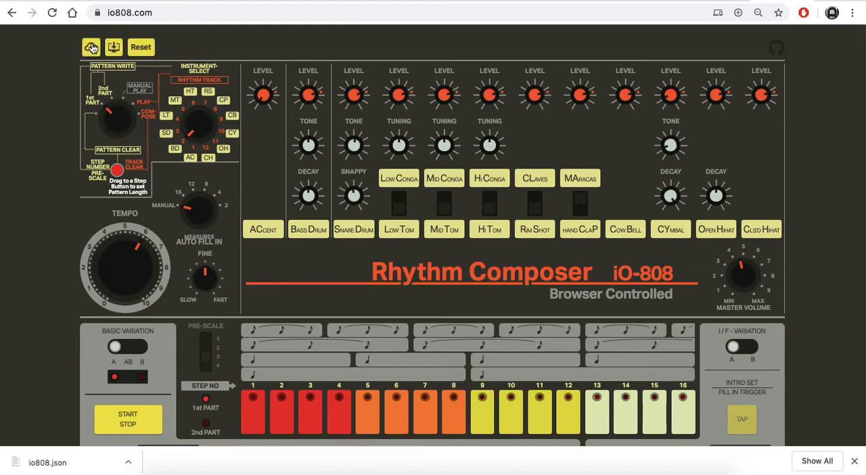
Step: Load io808.json again, play the restored rhythm and stop it
{"action": "left_click", "coordinate": [91, 48]}
{"action": "left_click", "coordinate": [273, 81]}
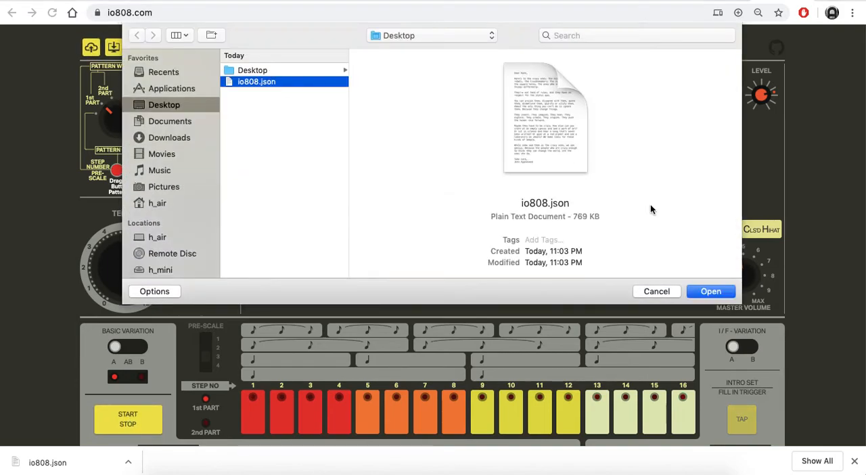
{"action": "left_click", "coordinate": [710, 291]}
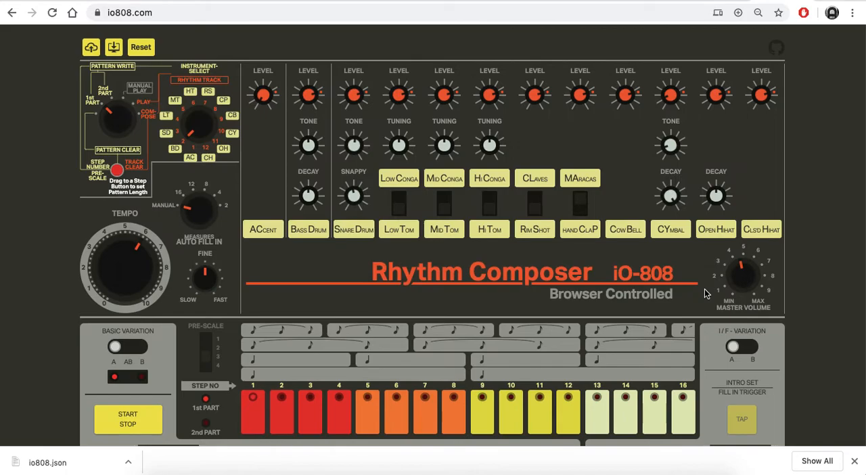
{"action": "left_click", "coordinate": [147, 423]}
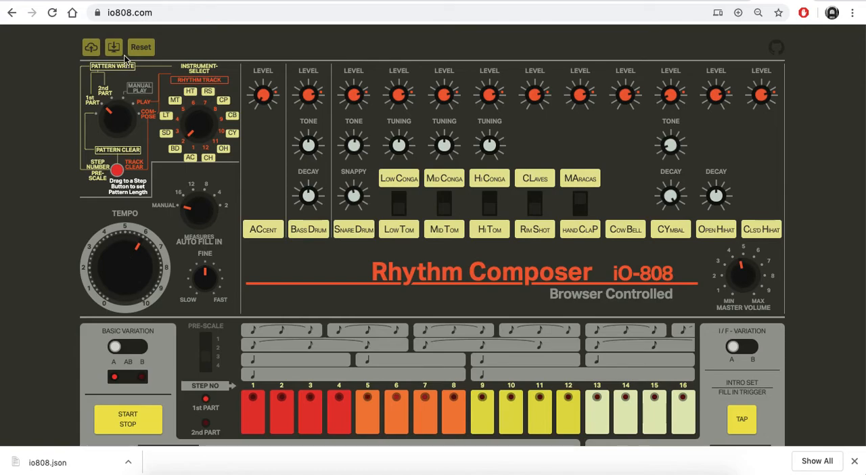
{"action": "left_click", "coordinate": [126, 423]}
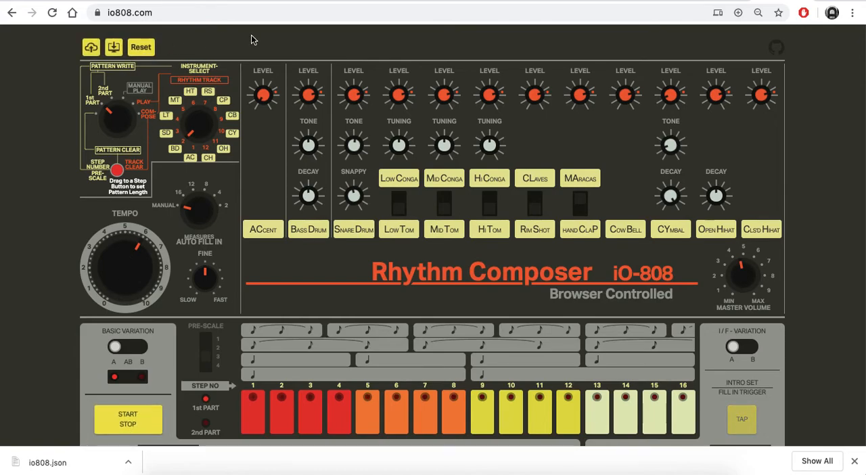
Step: Reset the sequencer once more, reload io808.json, and start and stop its playback
{"action": "left_click", "coordinate": [141, 46]}
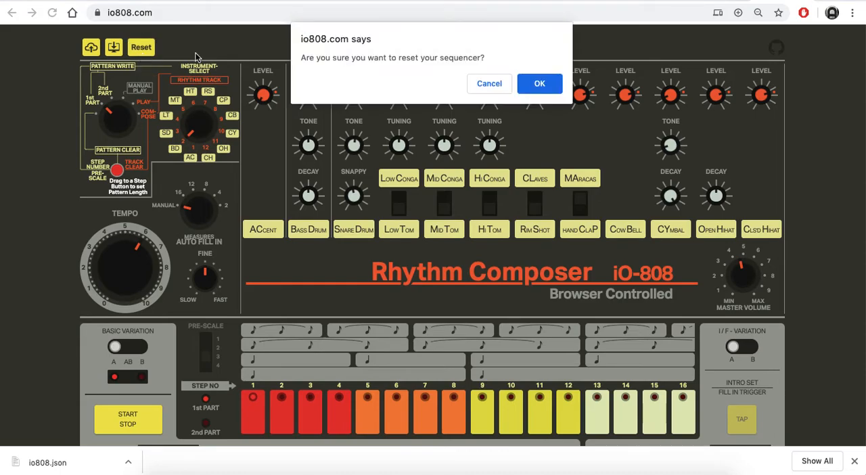
{"action": "left_click", "coordinate": [538, 84]}
{"action": "left_click", "coordinate": [89, 49]}
{"action": "left_click", "coordinate": [251, 82]}
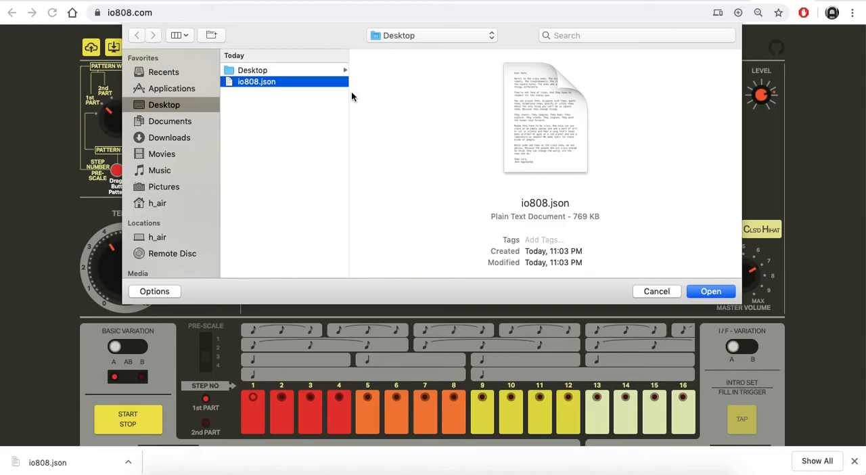
{"action": "left_click", "coordinate": [710, 291]}
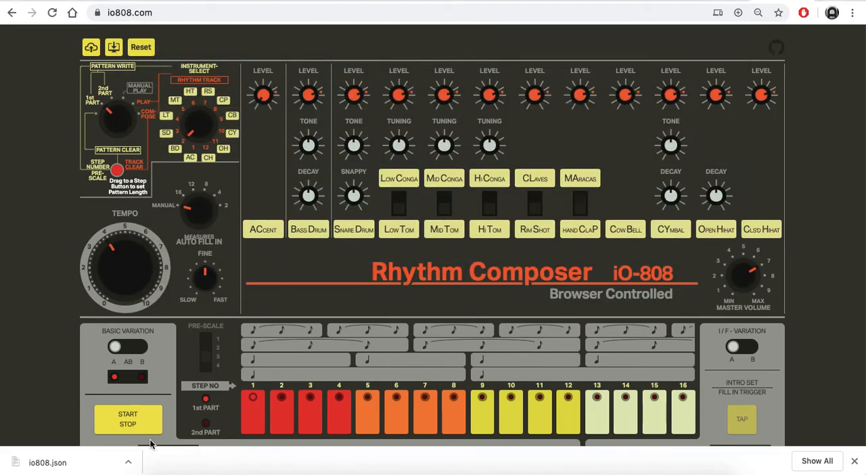
{"action": "left_click", "coordinate": [122, 429]}
{"action": "left_click", "coordinate": [124, 424]}
Step: Switch to Safari and open the iO-808 site at io808.com
{"action": "key", "text": "super+space"}
{"action": "type", "text": "safari"}
{"action": "key", "text": "Return"}
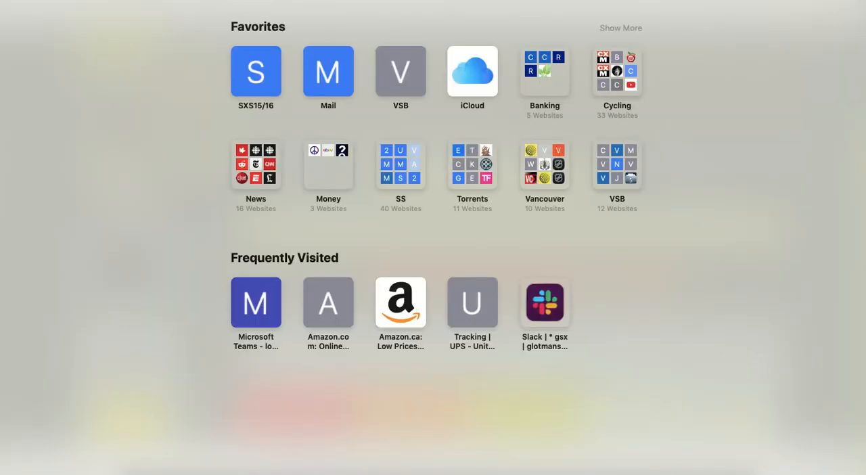
{"action": "type", "text": "i"}
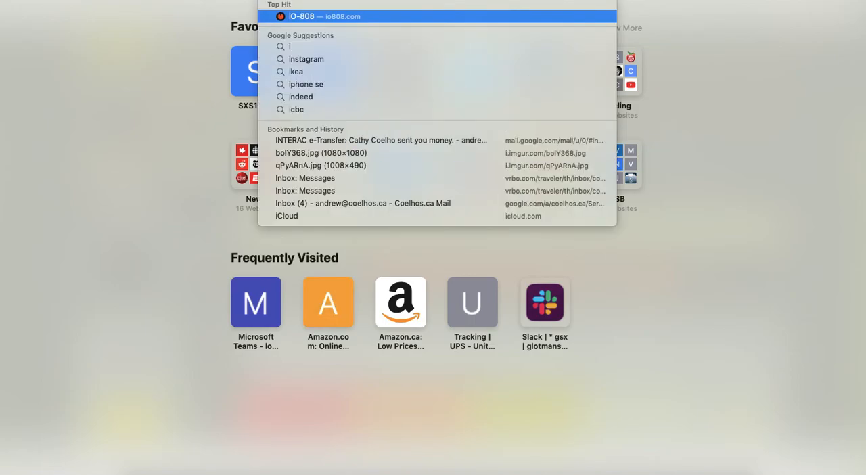
{"action": "type", "text": "o"}
{"action": "key", "text": "Return"}
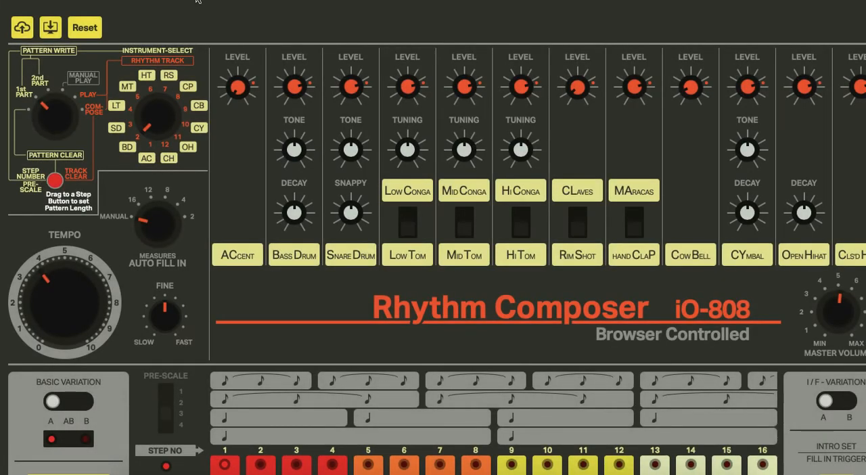
Step: Load io808.json from the desktop into the Safari copy of the drum machine and play it
{"action": "left_click", "coordinate": [21, 29]}
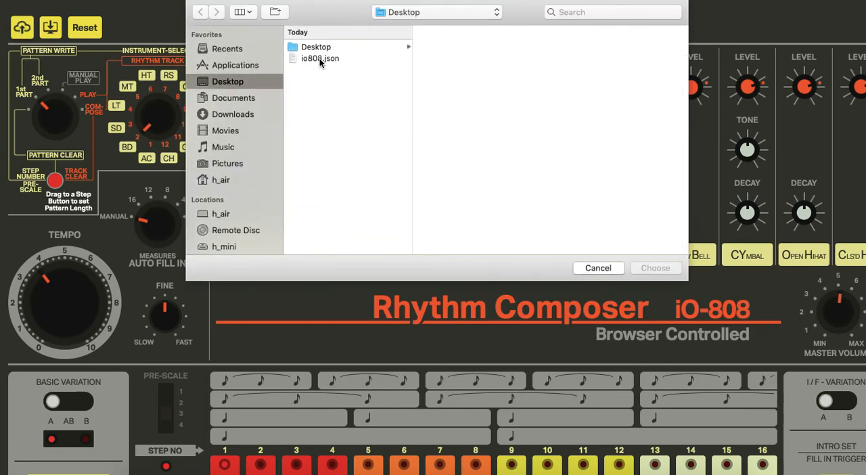
{"action": "left_click", "coordinate": [319, 58]}
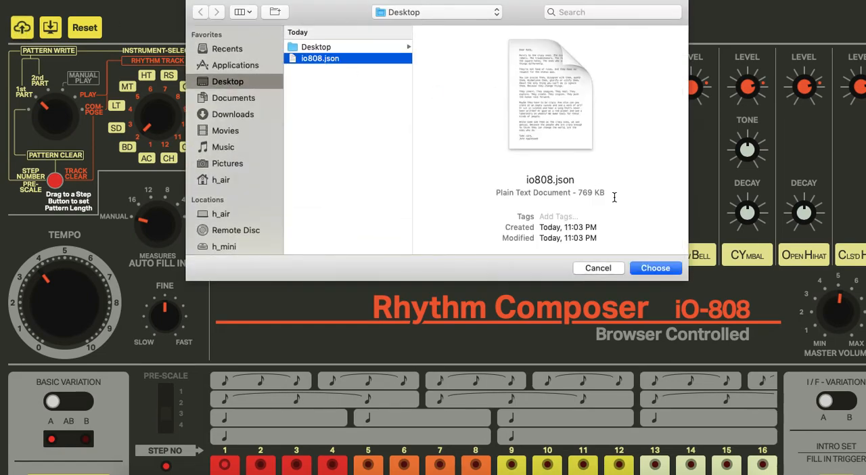
{"action": "left_click", "coordinate": [655, 268]}
{"action": "scroll", "coordinate": [68, 404], "scroll_direction": "down", "scroll_amount": 3}
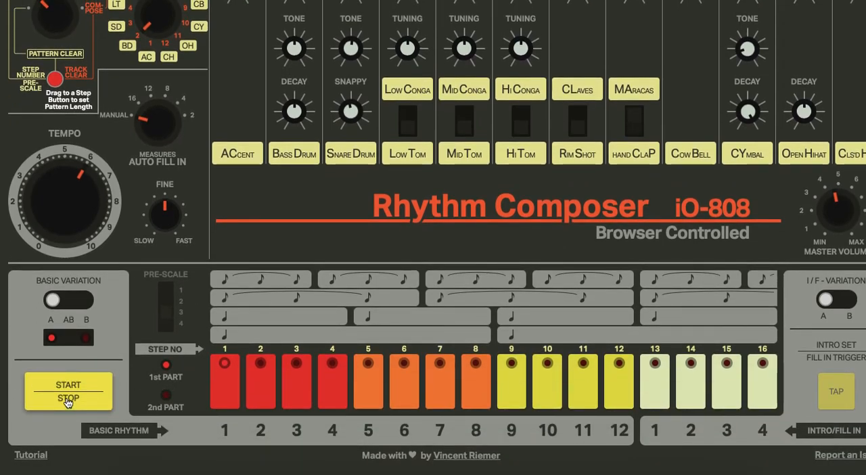
{"action": "scroll", "coordinate": [68, 403], "scroll_direction": "up", "scroll_amount": 3}
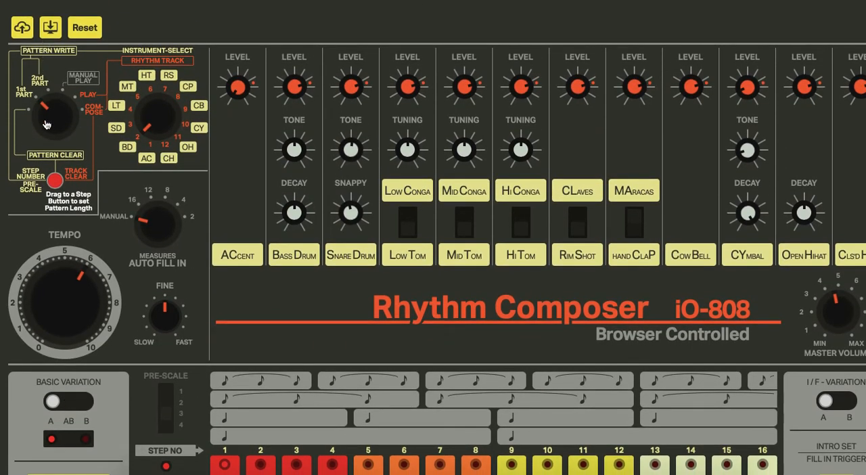
{"action": "scroll", "coordinate": [47, 181], "scroll_direction": "down", "scroll_amount": 3}
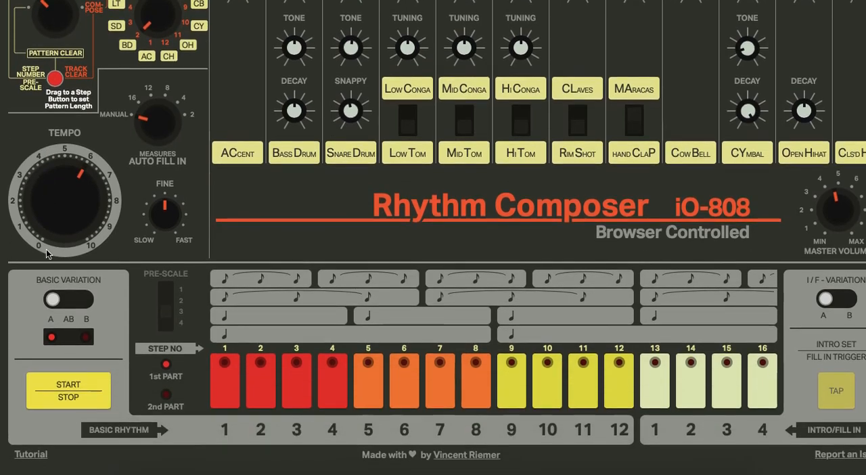
{"action": "left_click", "coordinate": [65, 398]}
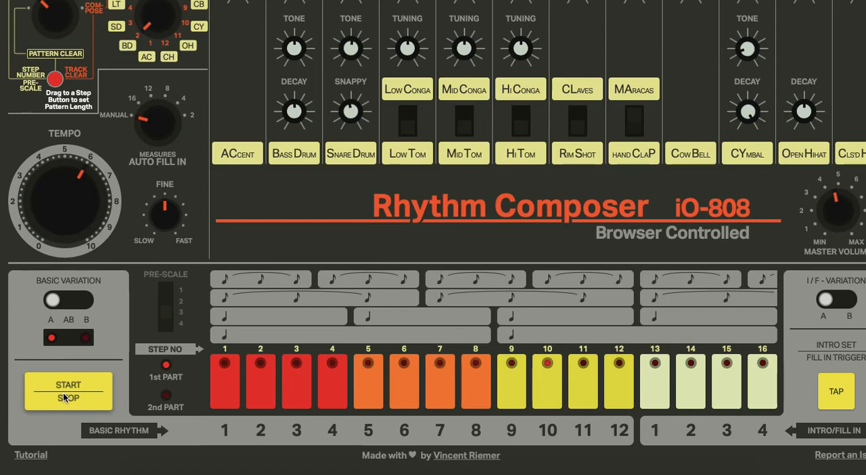
Step: Stop playback and set the mode selector to writing the pattern's 2nd part
{"action": "scroll", "coordinate": [46, 199], "scroll_direction": "up", "scroll_amount": 3}
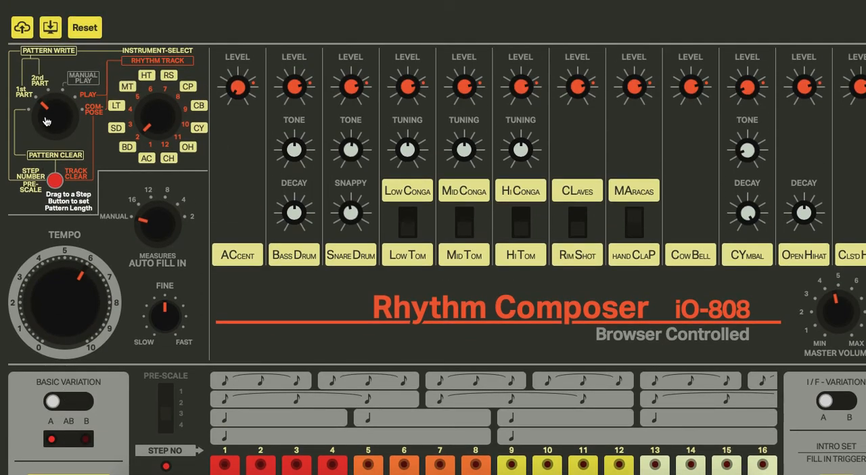
{"action": "left_click", "coordinate": [48, 97]}
{"action": "scroll", "coordinate": [293, 216], "scroll_direction": "down", "scroll_amount": 2}
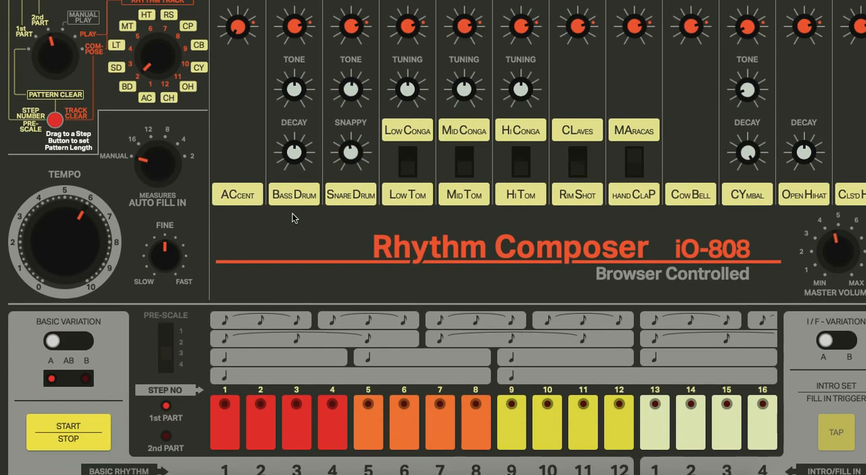